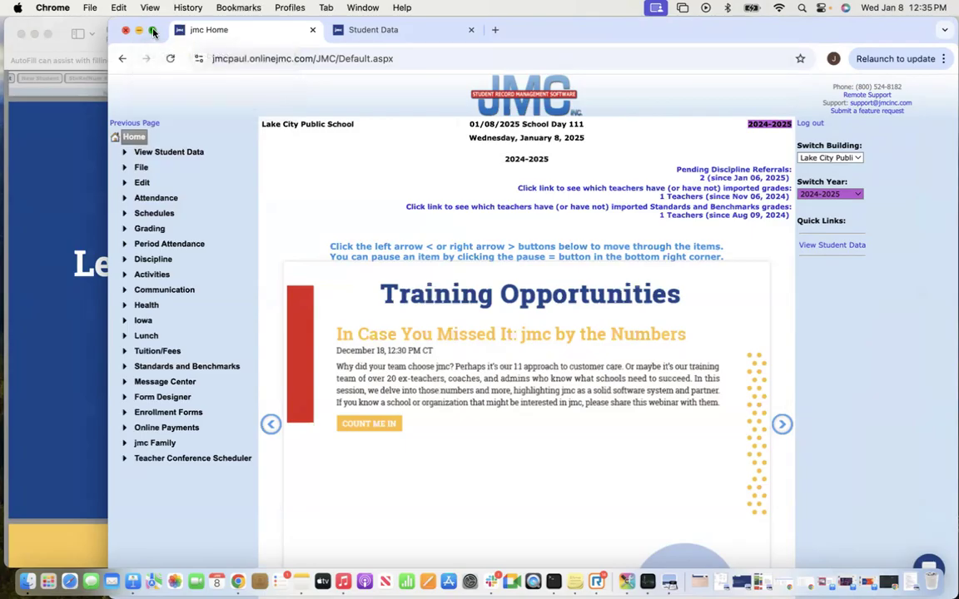
Go full screen, open the Help Center from the chat panel, and search 'Handling students entering or leaving your school'.
{"action": "left_click", "coordinate": [152, 31]}
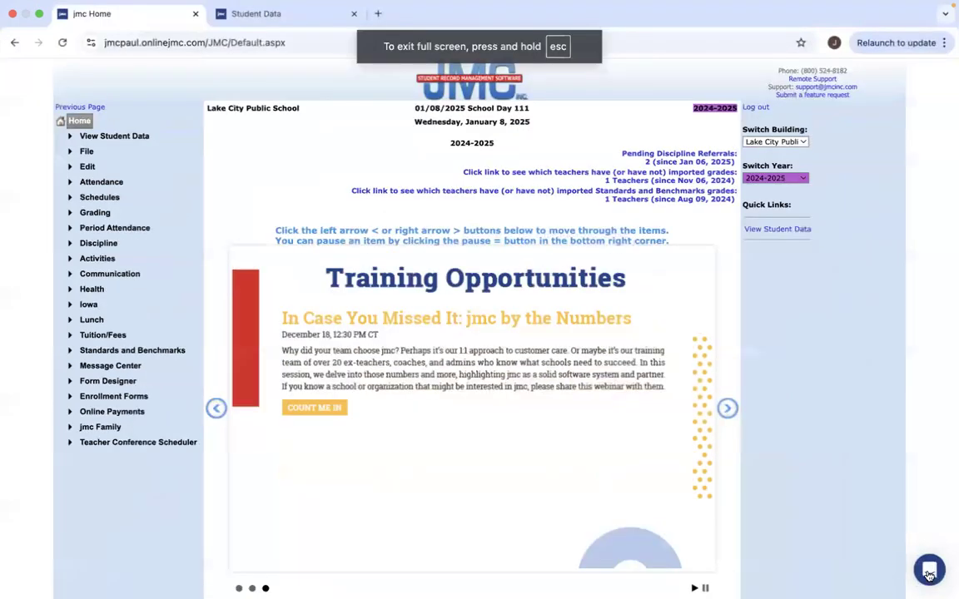
{"action": "left_click", "coordinate": [930, 571]}
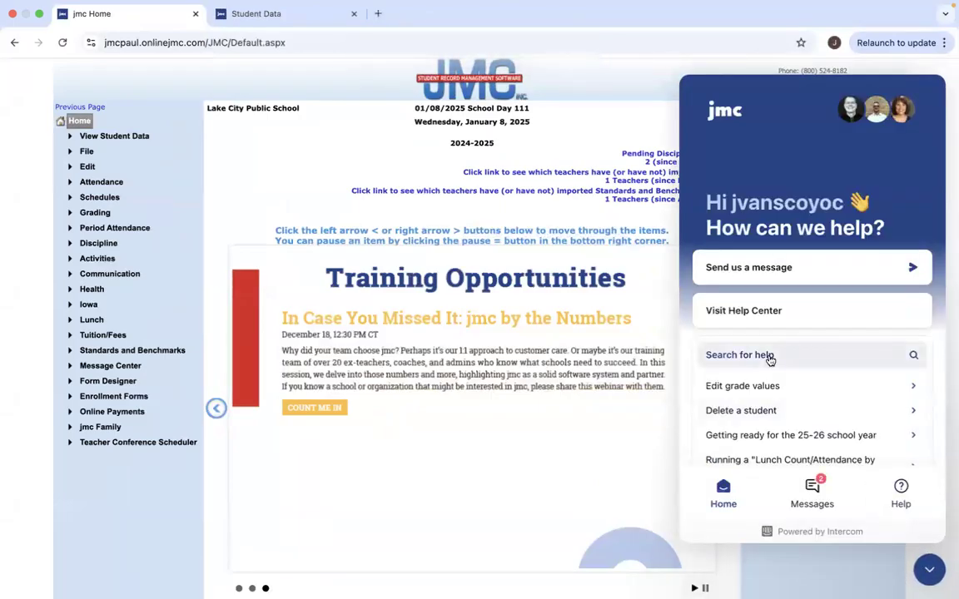
{"action": "left_click", "coordinate": [744, 311]}
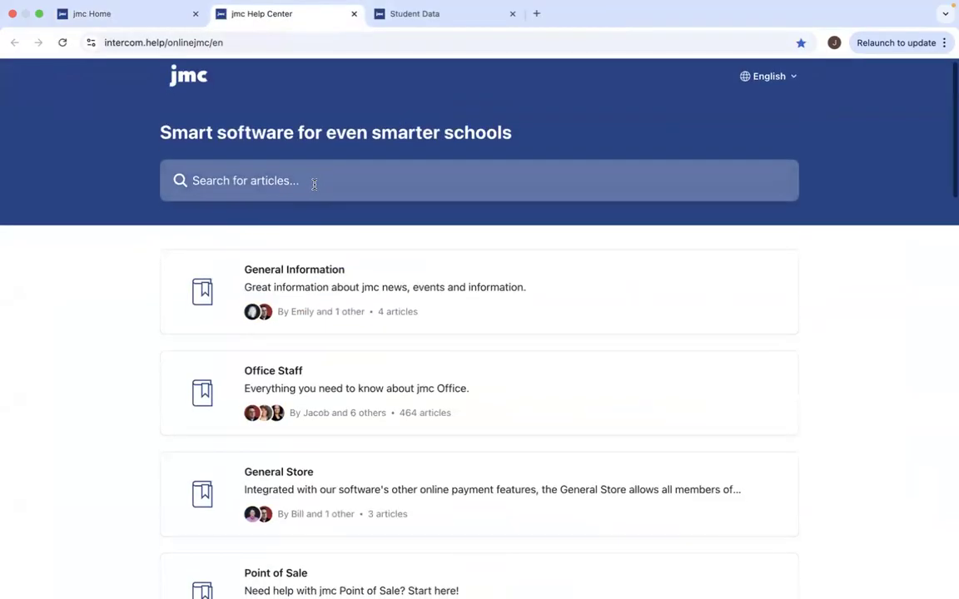
{"action": "left_click", "coordinate": [311, 184]}
{"action": "type", "text": "Handli"}
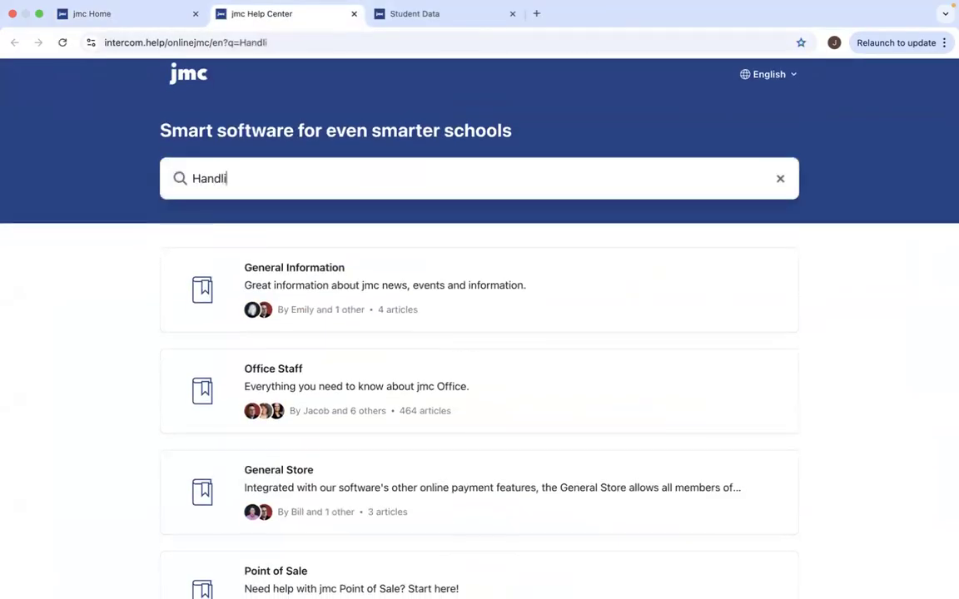
{"action": "type", "text": "ng students ent"}
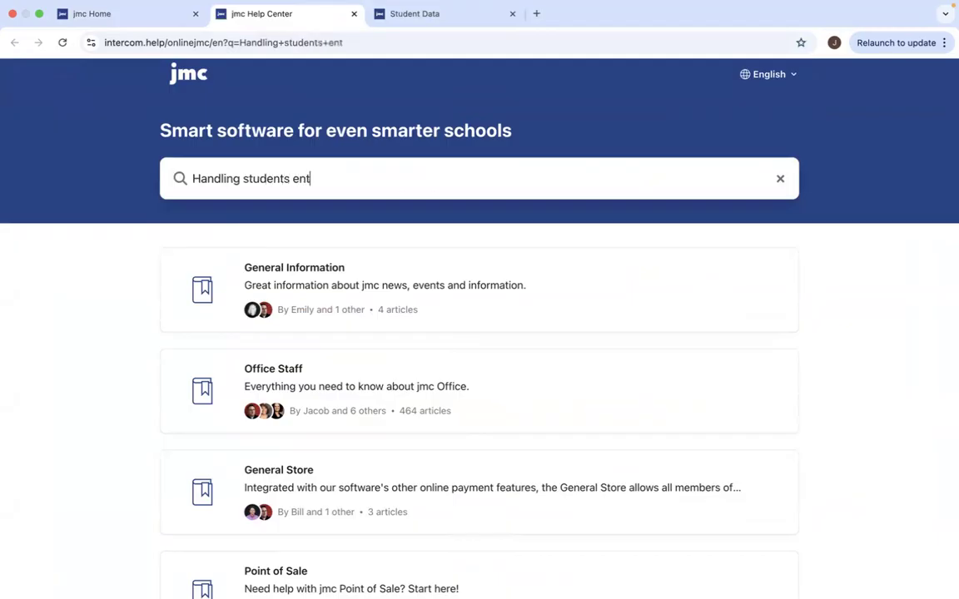
{"action": "type", "text": "ering or leav"}
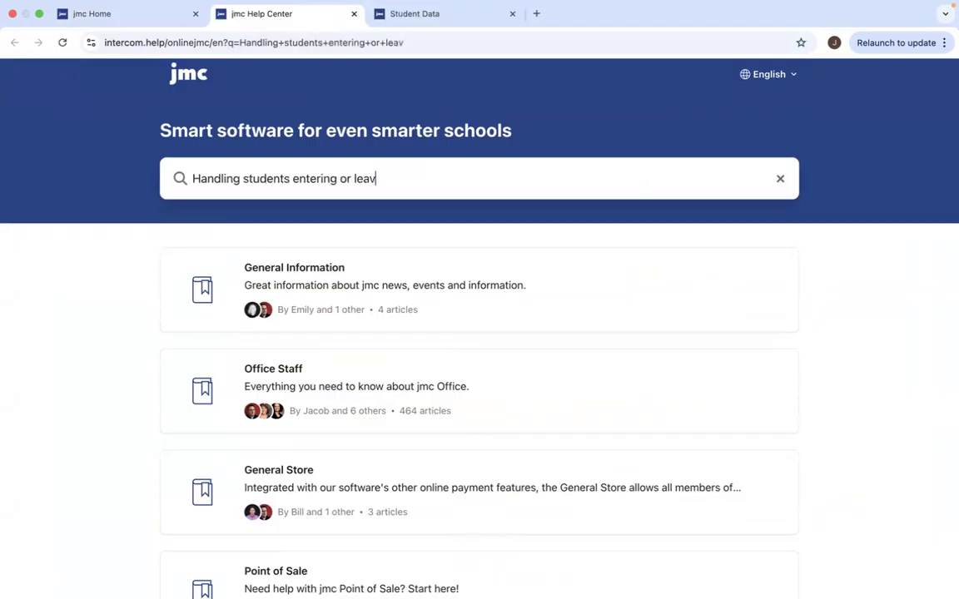
{"action": "type", "text": "ing your school"}
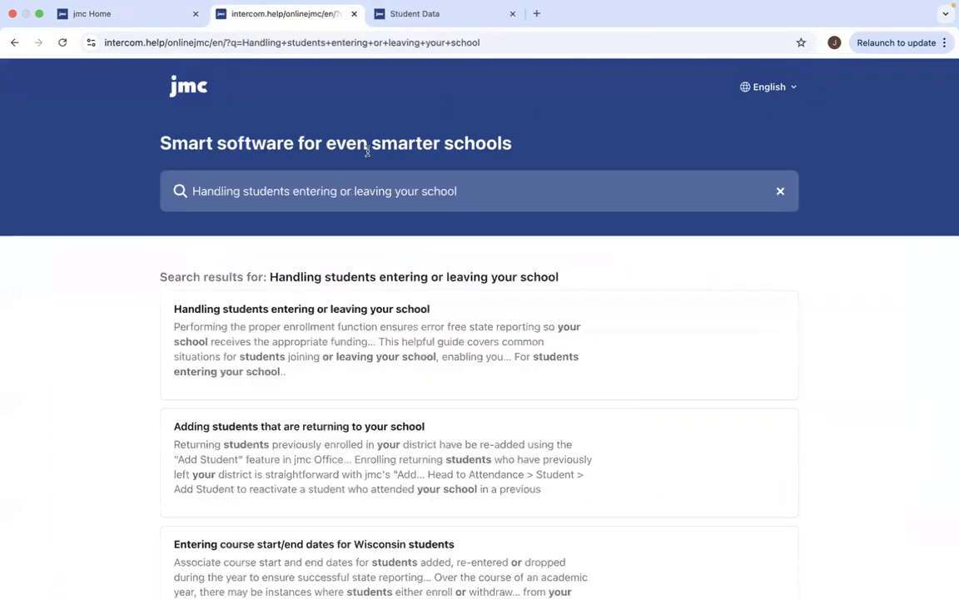
Read item 1 of the 'Handling students entering or leaving your school' article, then follow its entering-a-new-student link.
{"action": "left_click", "coordinate": [339, 312]}
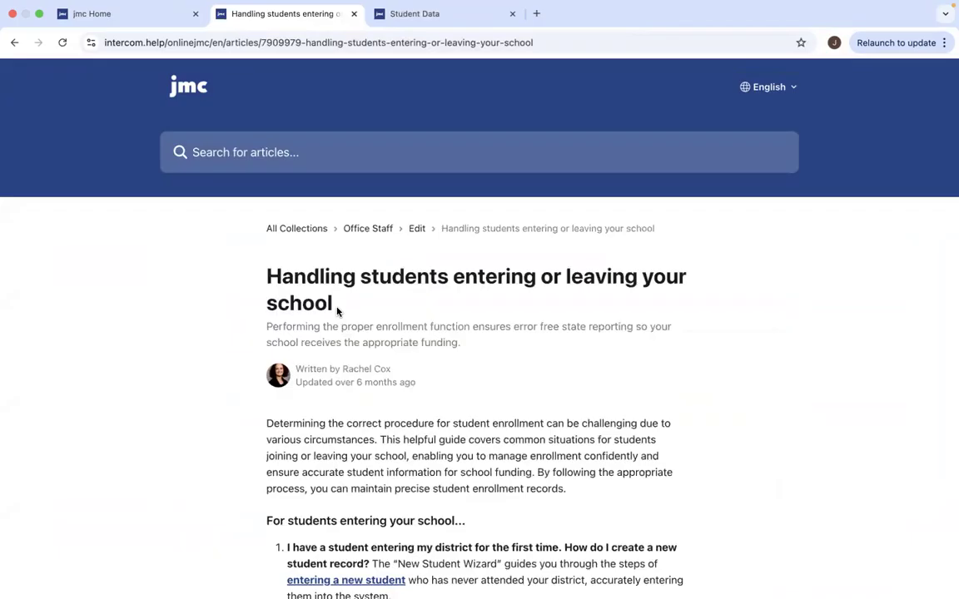
{"action": "scroll", "coordinate": [476, 397], "scroll_direction": "down", "scroll_amount": 5}
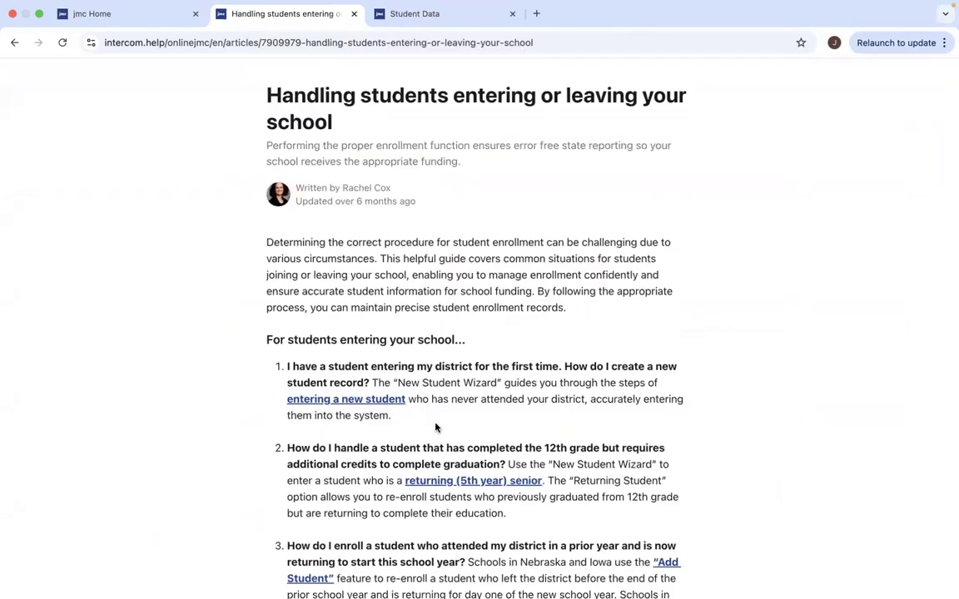
{"action": "scroll", "coordinate": [435, 426], "scroll_direction": "down", "scroll_amount": 2}
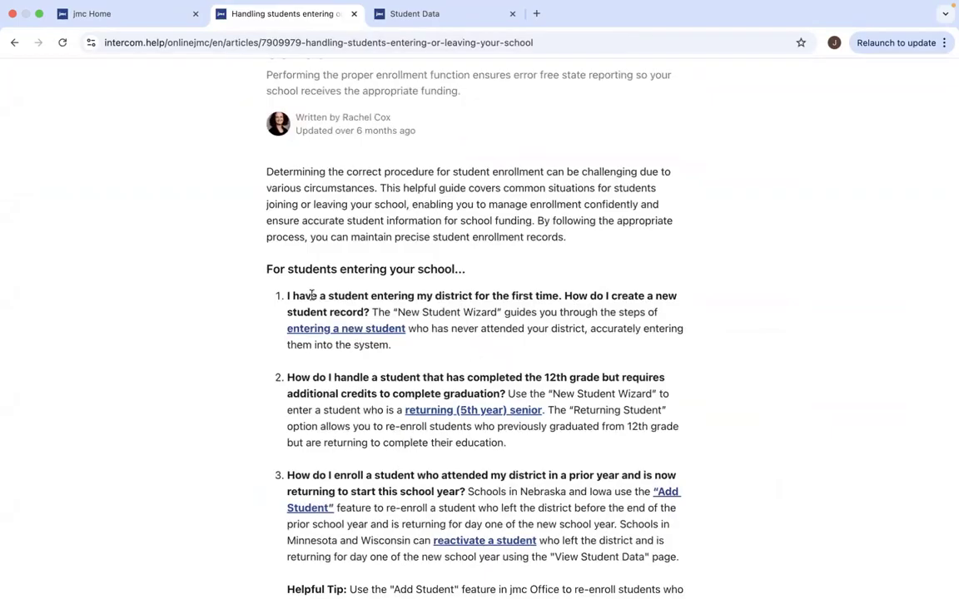
{"action": "left_click_drag", "start_coordinate": [285, 298], "coordinate": [559, 300]}
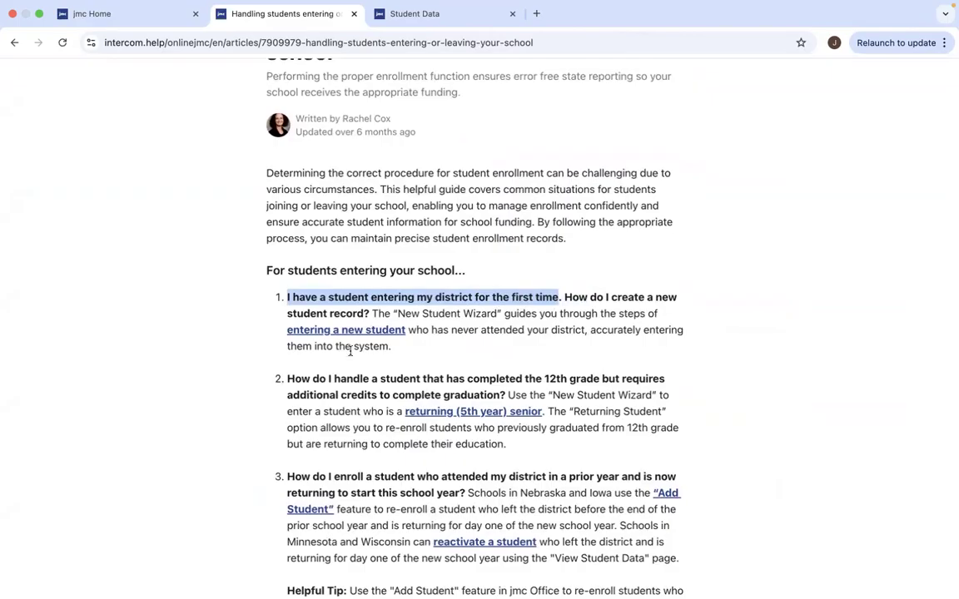
{"action": "left_click", "coordinate": [315, 315]}
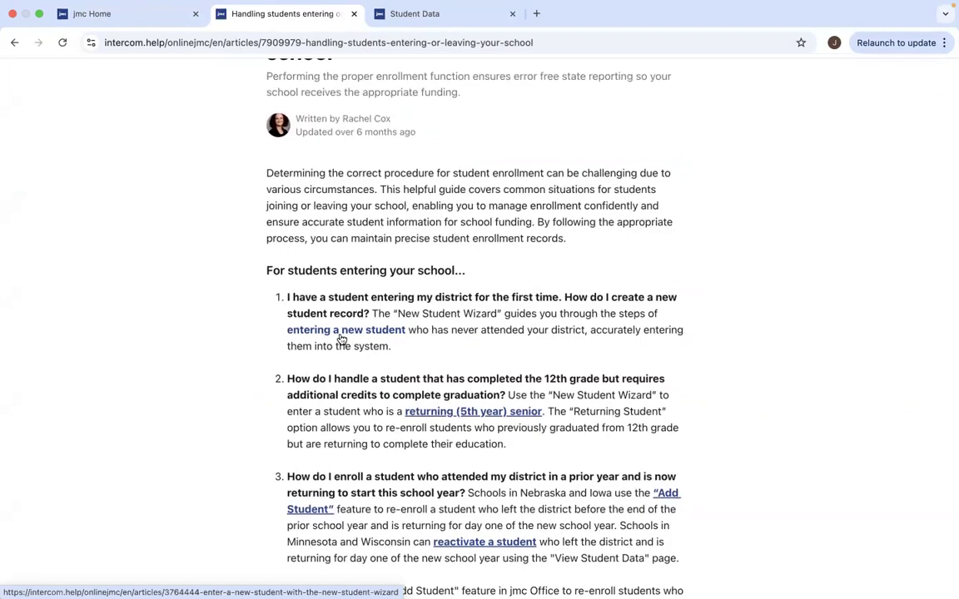
{"action": "left_click_drag", "start_coordinate": [403, 314], "coordinate": [498, 316]}
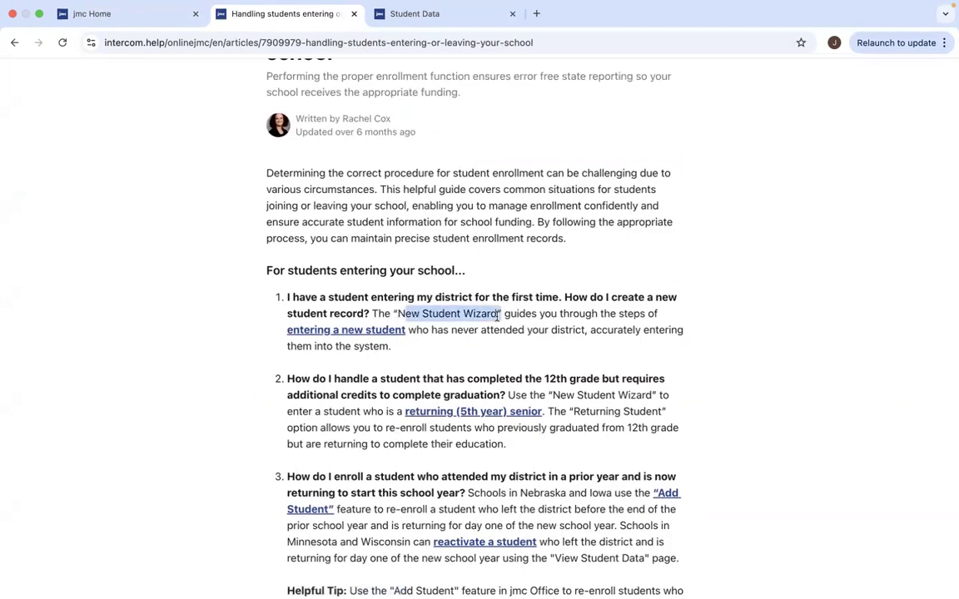
{"action": "scroll", "coordinate": [493, 319], "scroll_direction": "up", "scroll_amount": 1}
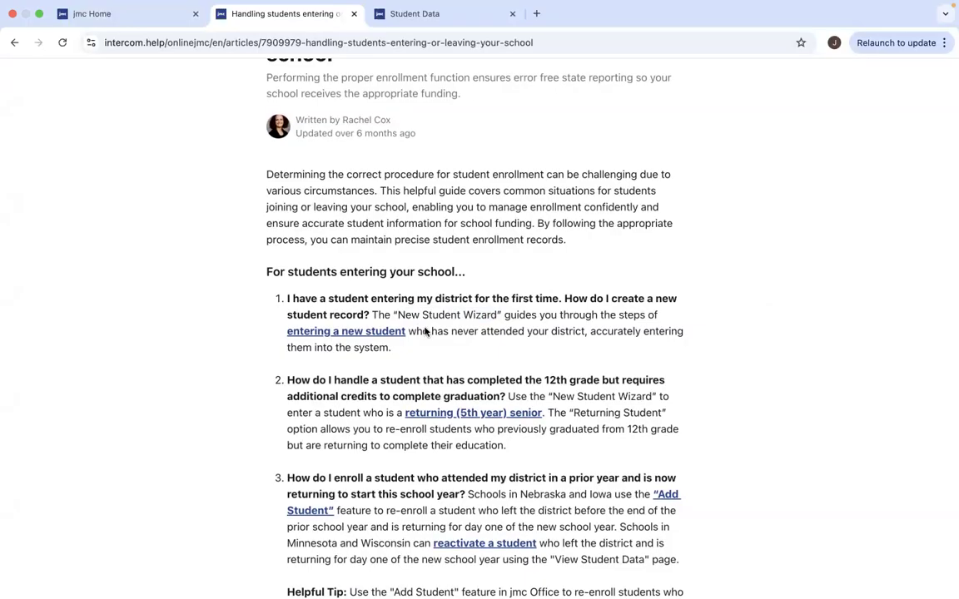
{"action": "left_click", "coordinate": [331, 332]}
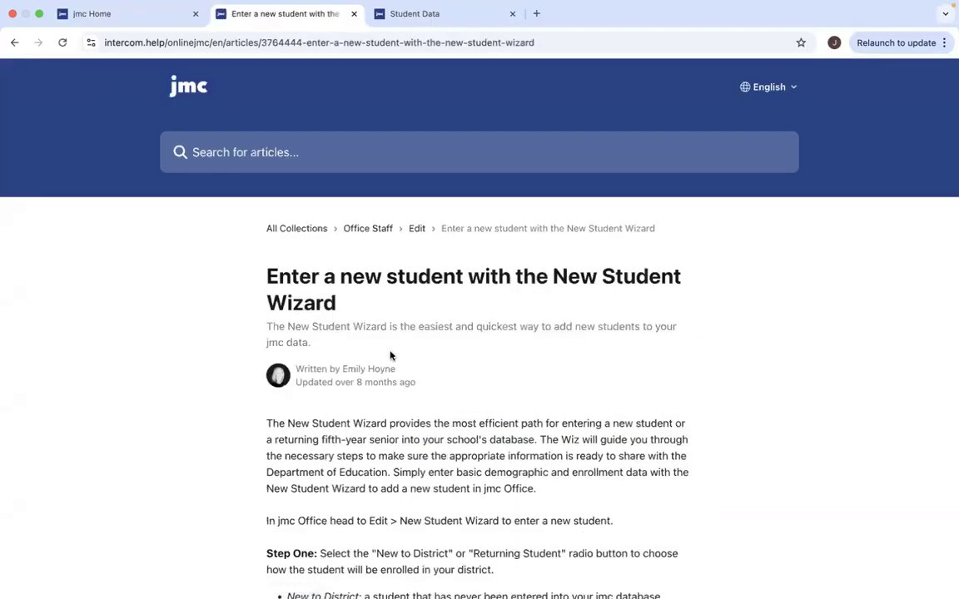
Read the New Student Wizard article, go back to the previous article, then switch to the jmc Office home tab.
{"action": "scroll", "coordinate": [413, 406], "scroll_direction": "down", "scroll_amount": 2}
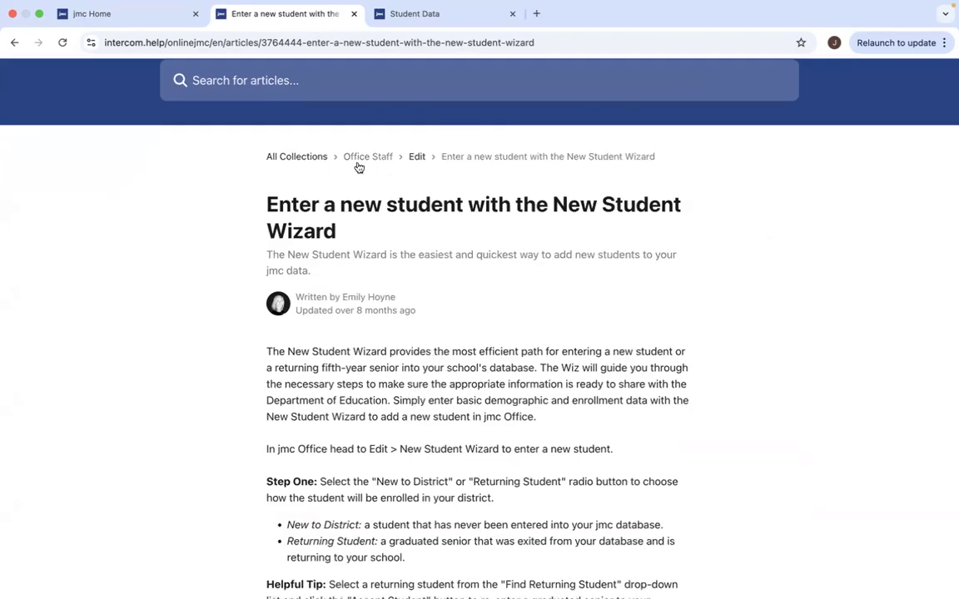
{"action": "left_click_drag", "start_coordinate": [268, 198], "coordinate": [682, 227]}
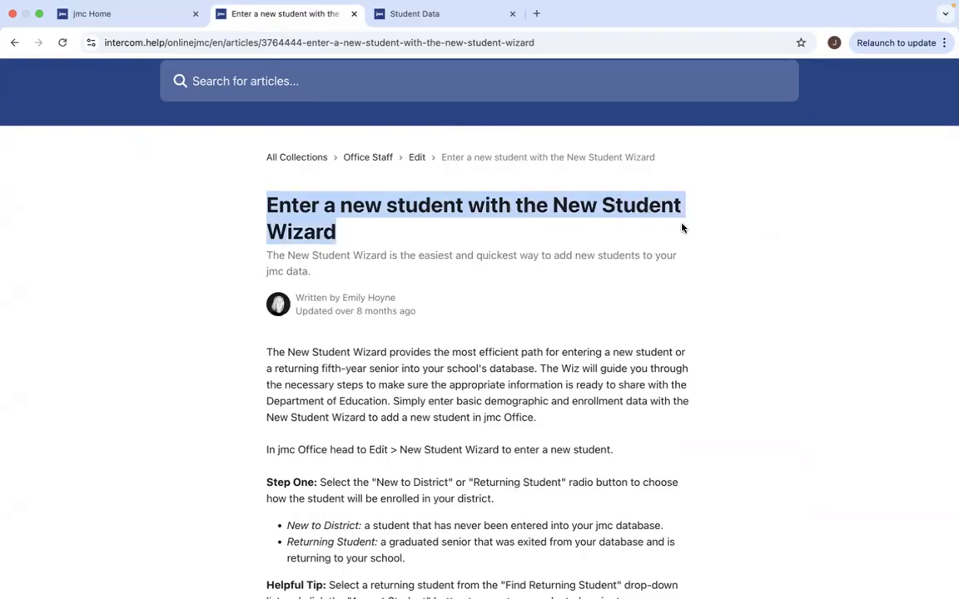
{"action": "left_click", "coordinate": [671, 231]}
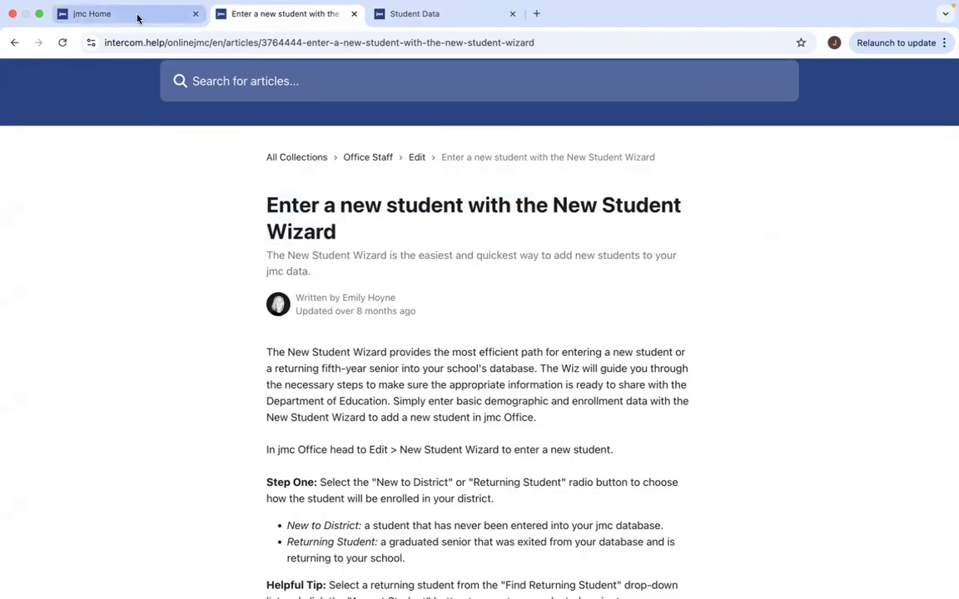
{"action": "left_click", "coordinate": [12, 46]}
{"action": "scroll", "coordinate": [391, 214], "scroll_direction": "up", "scroll_amount": 3}
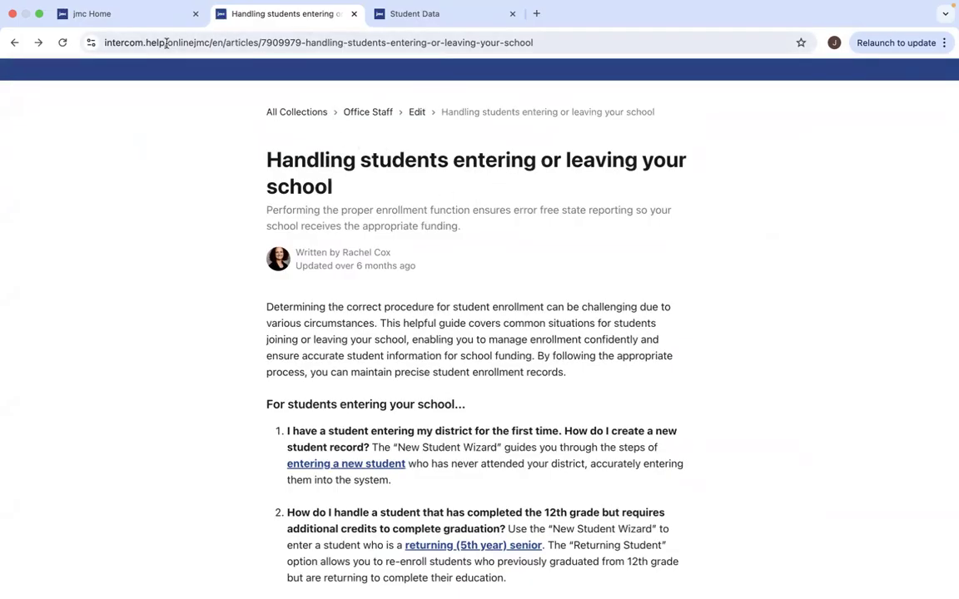
{"action": "left_click", "coordinate": [138, 18]}
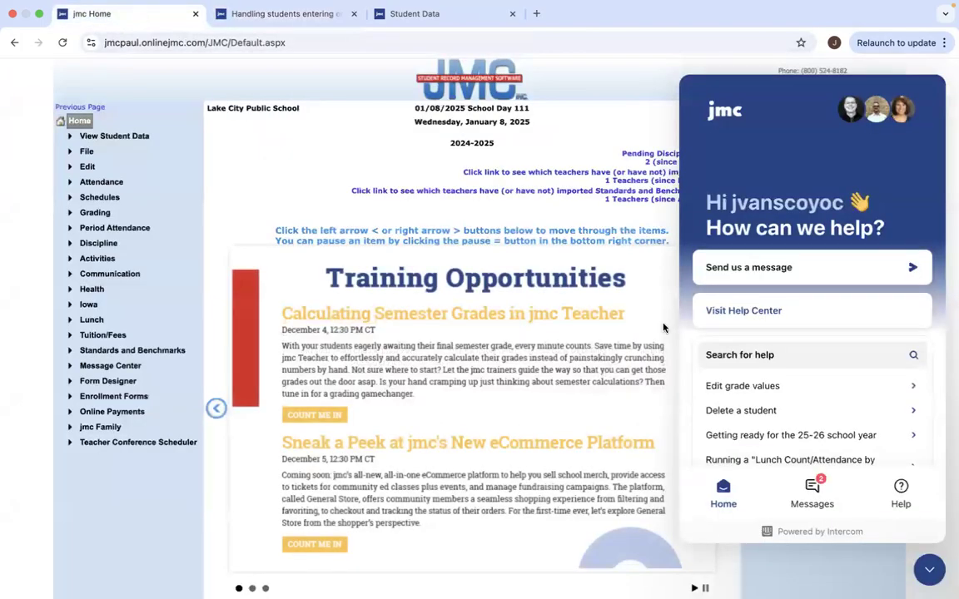
Close the help chat and launch the New Student Wizard for a student new to the district.
{"action": "left_click", "coordinate": [929, 570]}
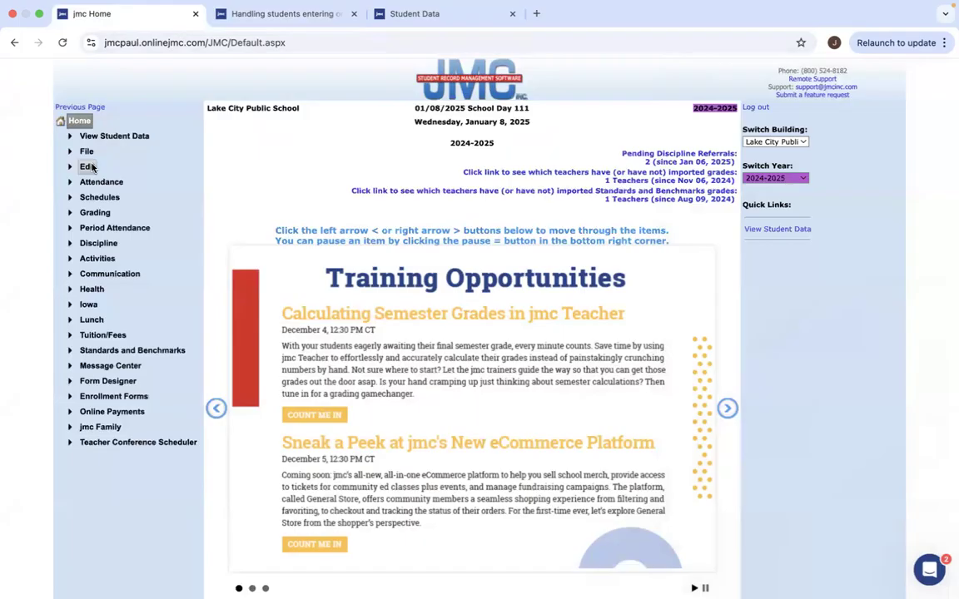
{"action": "left_click", "coordinate": [87, 166]}
{"action": "left_click", "coordinate": [115, 183]}
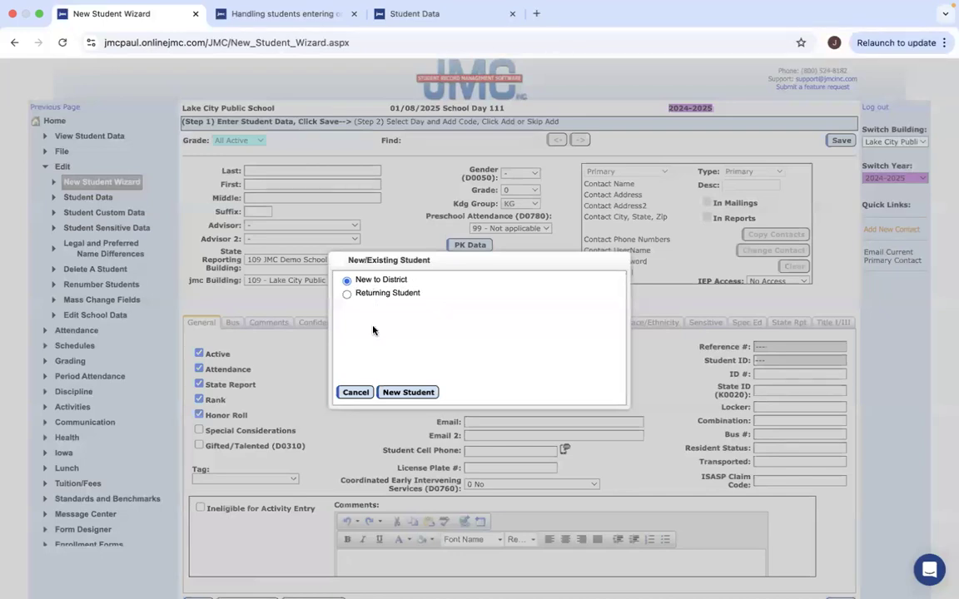
{"action": "left_click", "coordinate": [413, 392]}
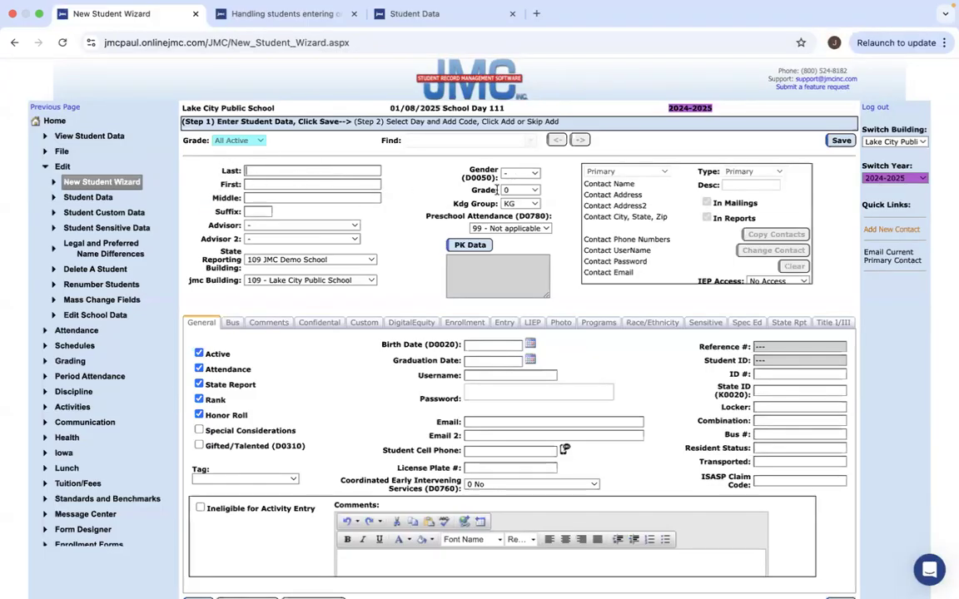
Enter the student's last and first name, set Gender M and Grade 3, and save.
{"action": "key", "text": "Tab"}
{"action": "left_click", "coordinate": [522, 173]}
{"action": "left_click", "coordinate": [514, 203]}
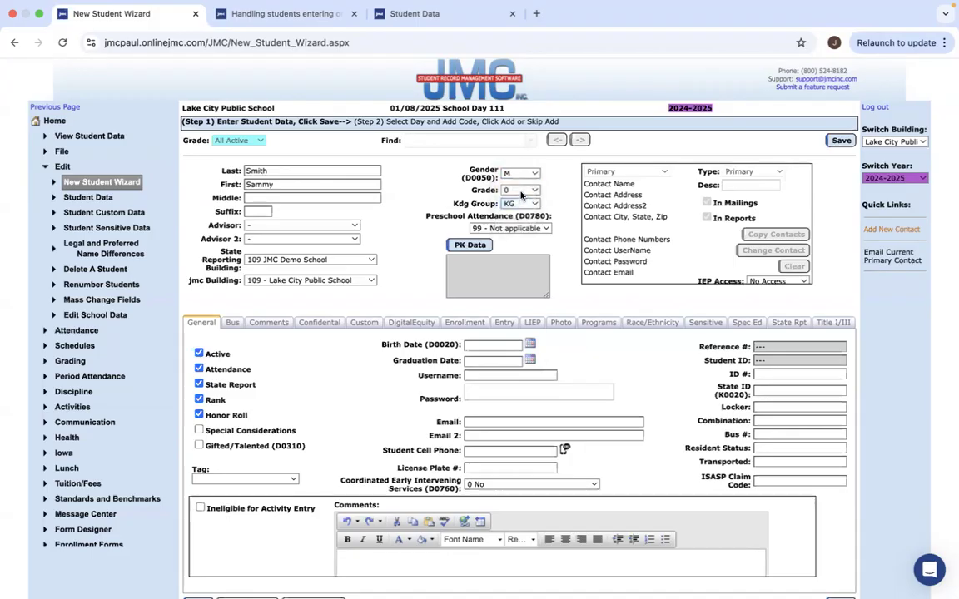
{"action": "left_click", "coordinate": [520, 190]}
{"action": "left_click", "coordinate": [524, 239]}
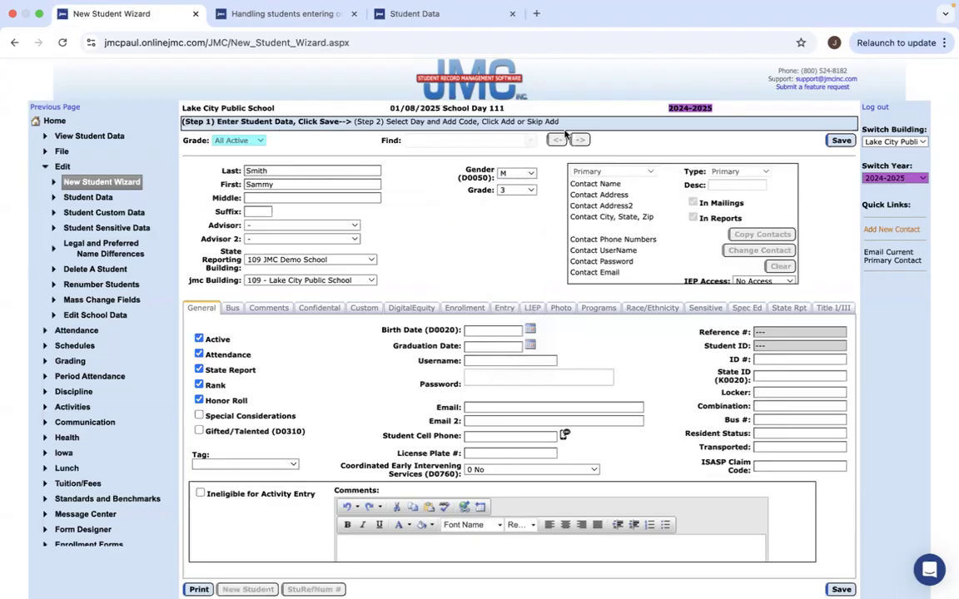
{"action": "left_click", "coordinate": [842, 141]}
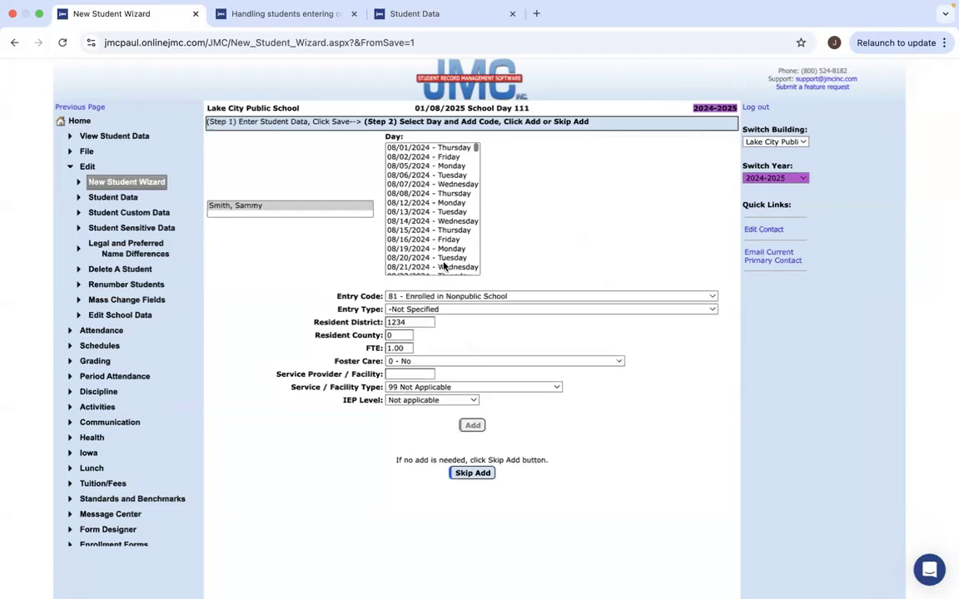
{"action": "scroll", "coordinate": [445, 262], "scroll_direction": "down", "scroll_amount": 5}
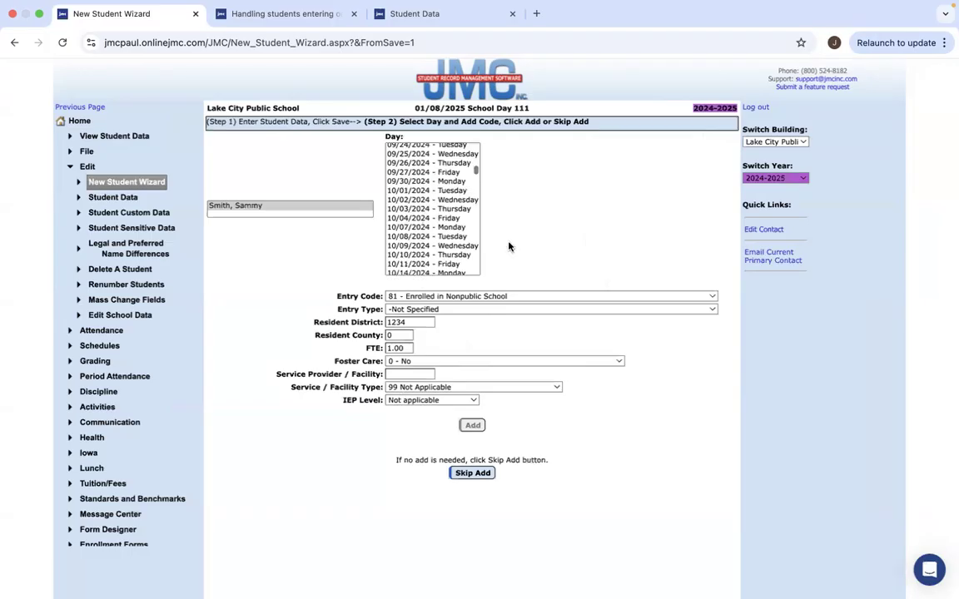
{"action": "left_click", "coordinate": [584, 297]}
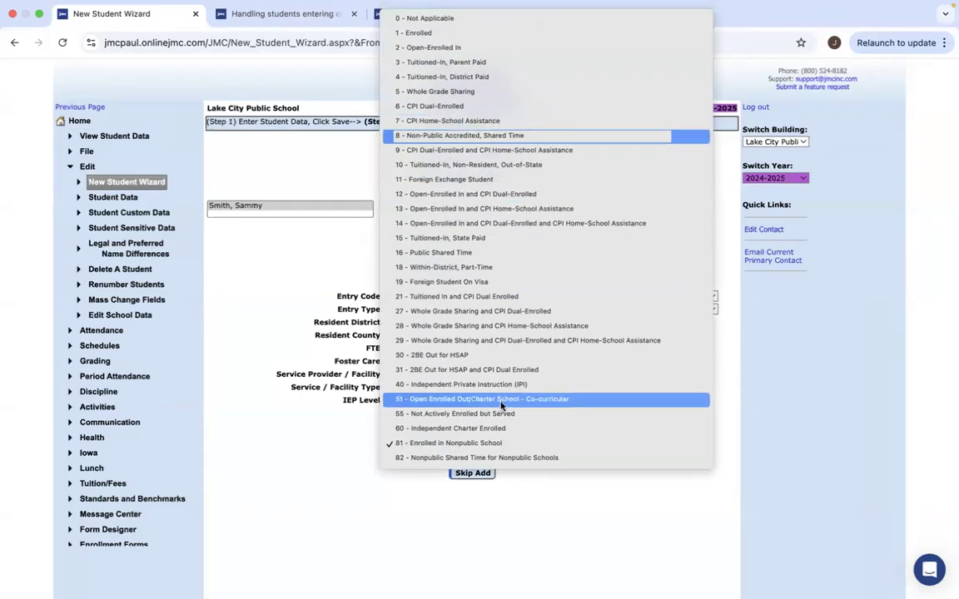
{"action": "left_click", "coordinate": [293, 281]}
{"action": "left_click", "coordinate": [483, 309]}
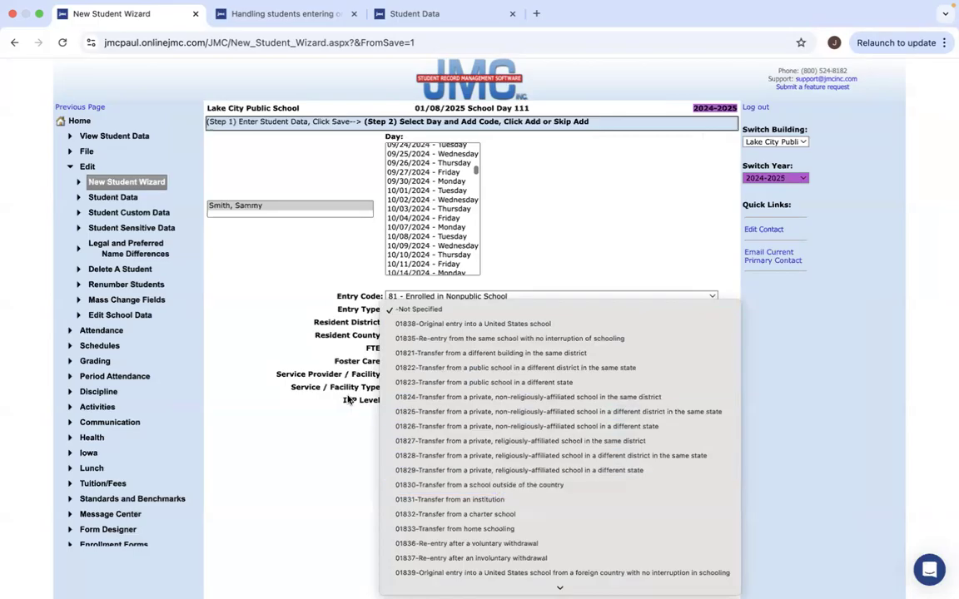
{"action": "left_click", "coordinate": [277, 428]}
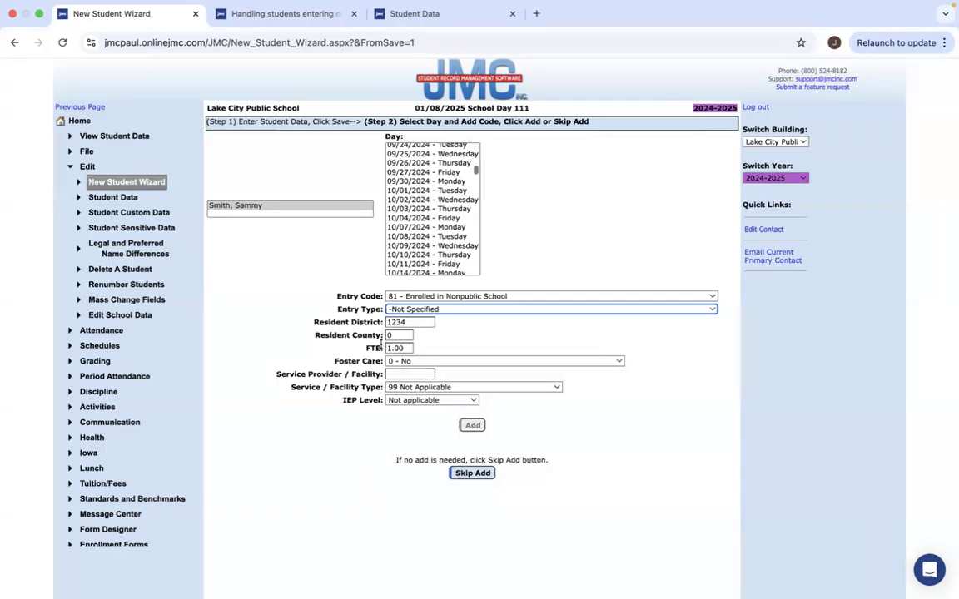
{"action": "left_click_drag", "start_coordinate": [383, 336], "coordinate": [315, 337]}
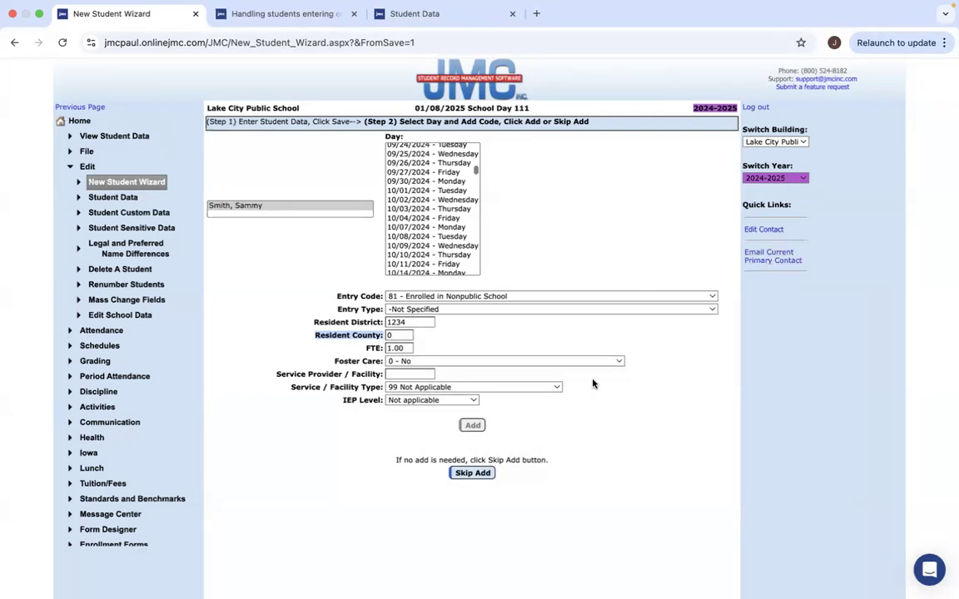
Add an entry on 01/10/2025 with code 2 - Open-Enrolled In and entry type 01825.
{"action": "scroll", "coordinate": [439, 223], "scroll_direction": "down", "scroll_amount": 10}
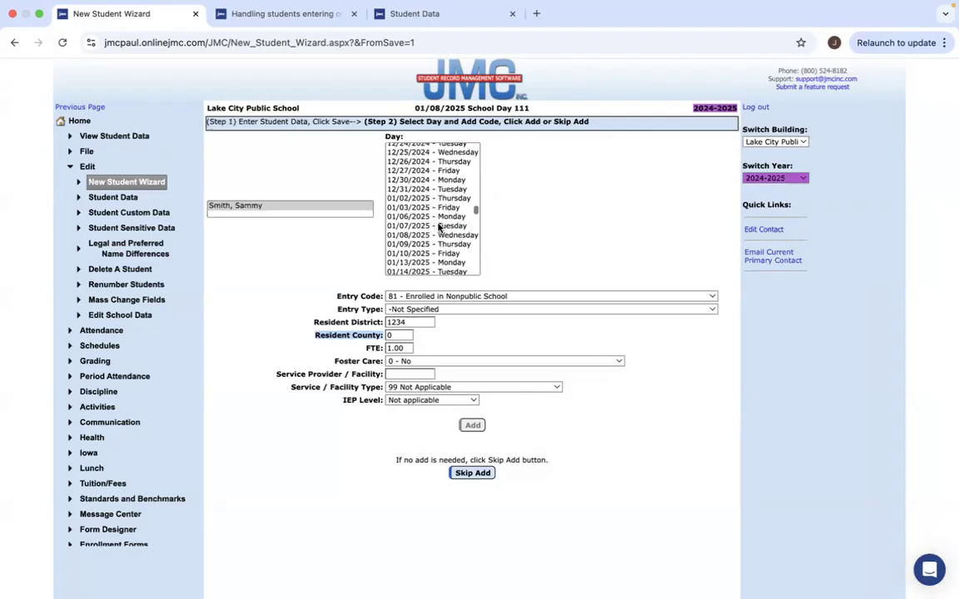
{"action": "left_click", "coordinate": [426, 253]}
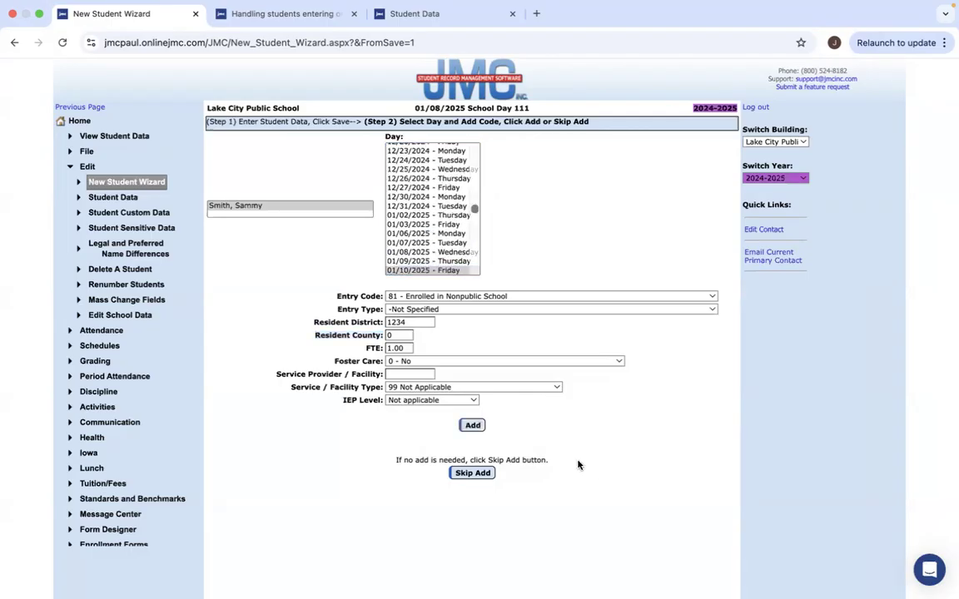
{"action": "left_click", "coordinate": [435, 297]}
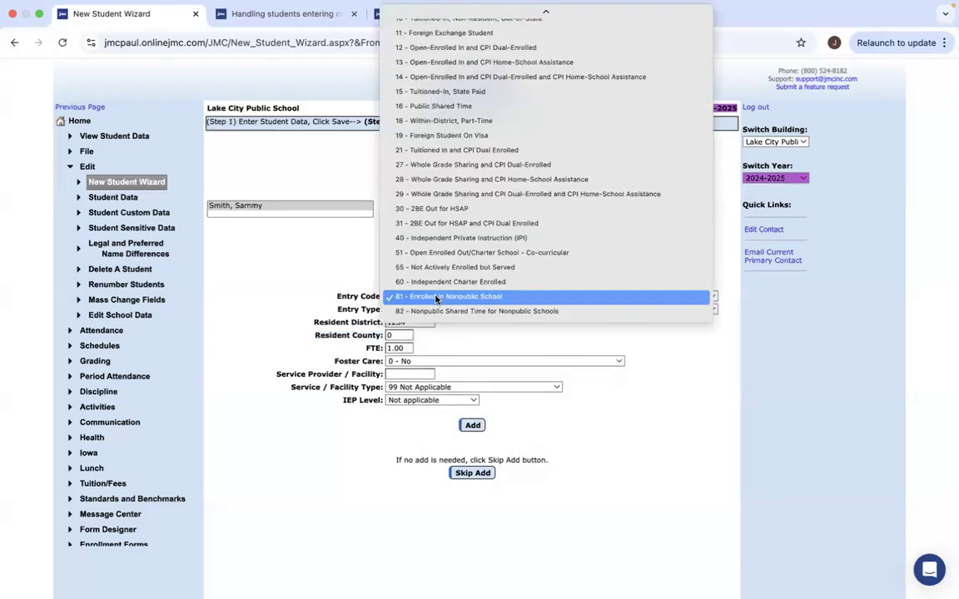
{"action": "scroll", "coordinate": [452, 94], "scroll_direction": "up", "scroll_amount": 3}
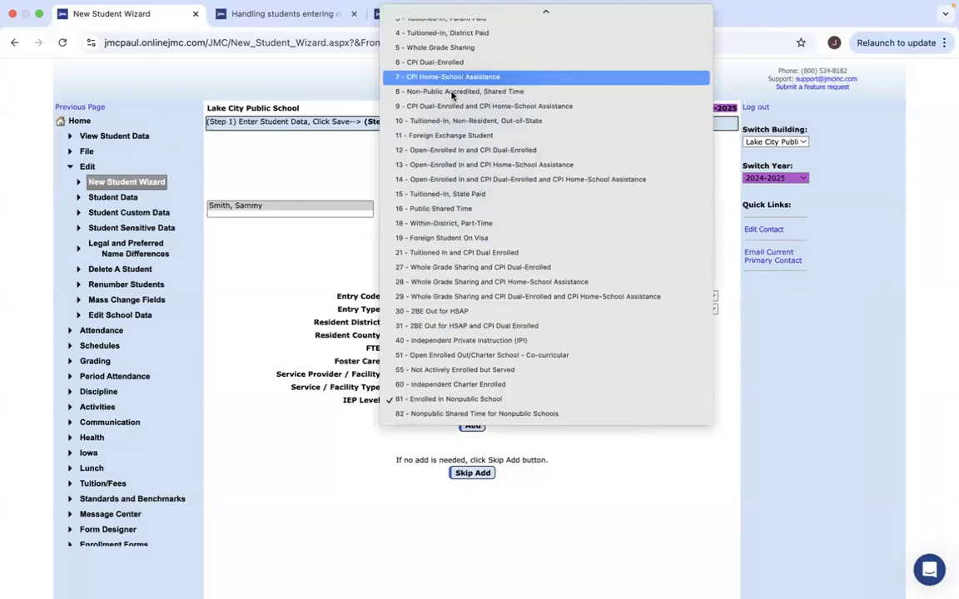
{"action": "scroll", "coordinate": [452, 94], "scroll_direction": "up", "scroll_amount": 2}
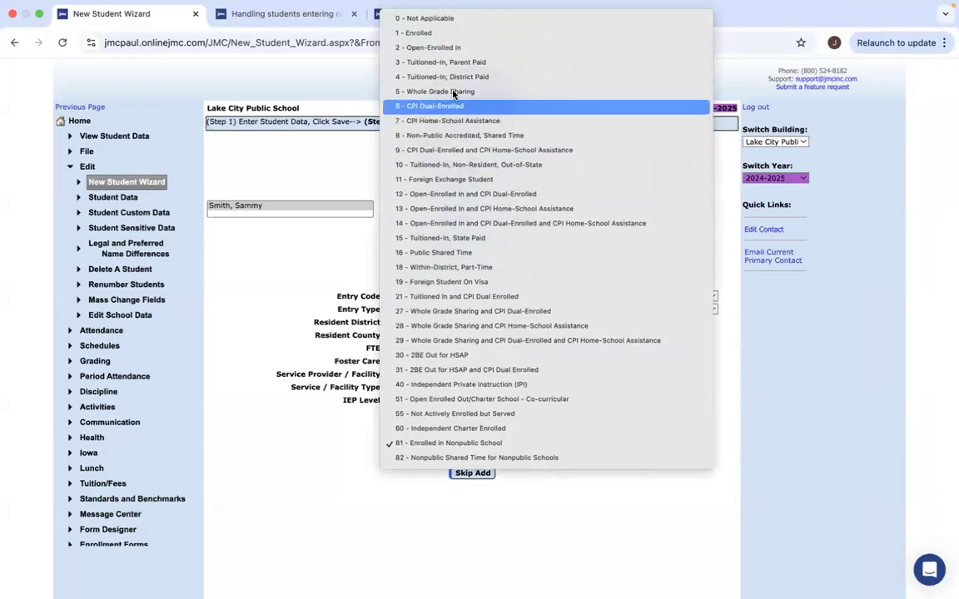
{"action": "left_click", "coordinate": [453, 48]}
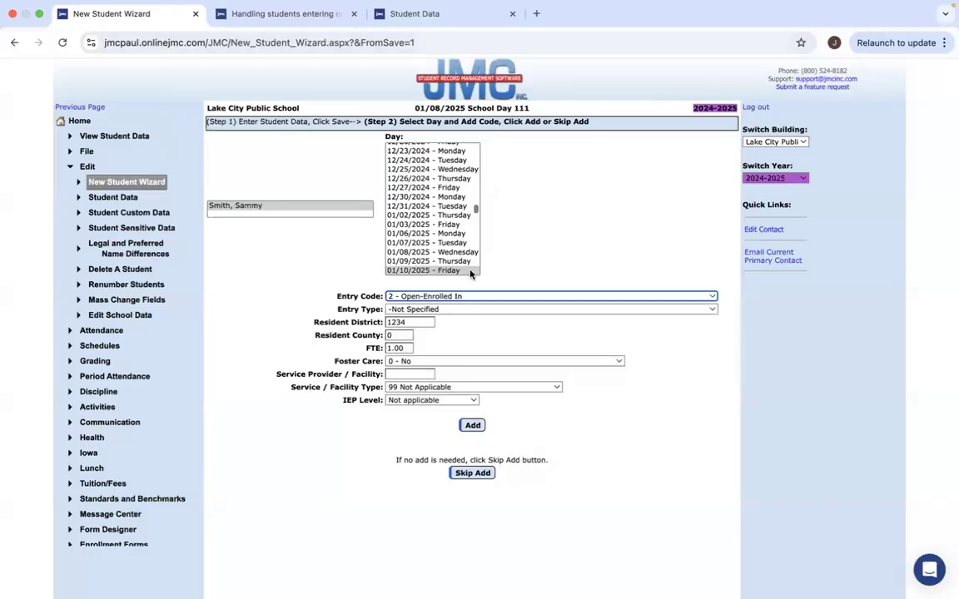
{"action": "left_click", "coordinate": [456, 309]}
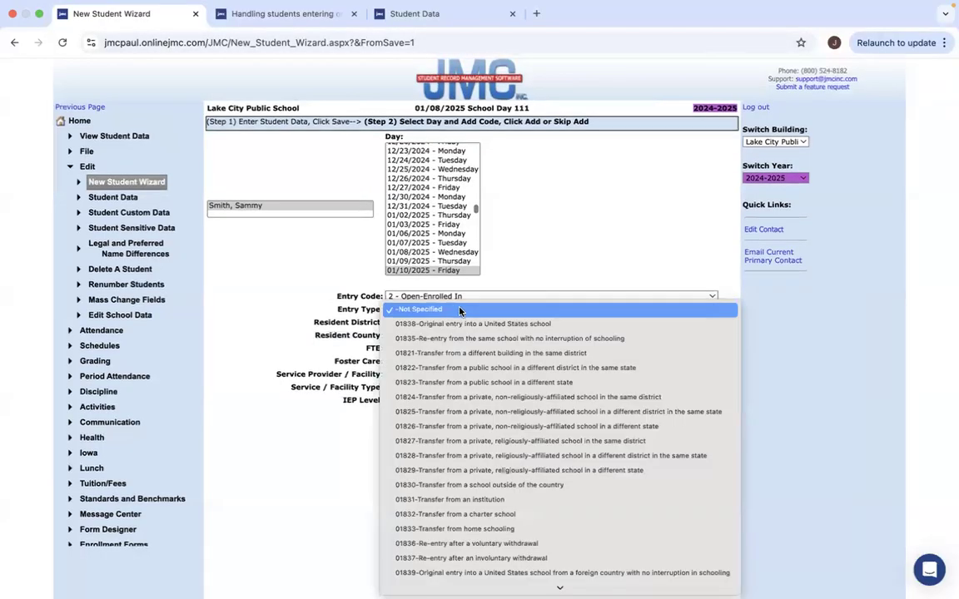
{"action": "scroll", "coordinate": [458, 308], "scroll_direction": "down", "scroll_amount": 1}
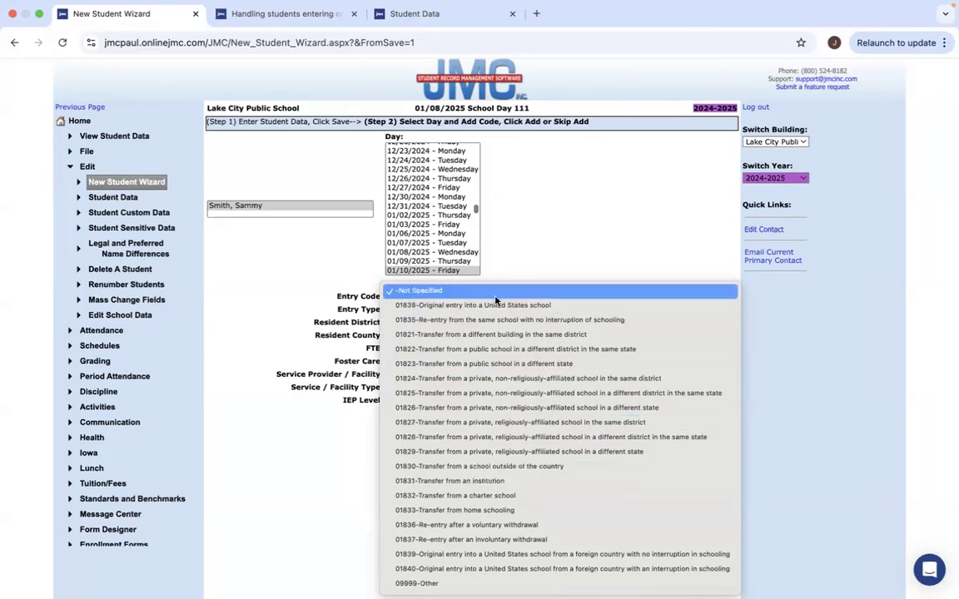
{"action": "left_click", "coordinate": [508, 397]}
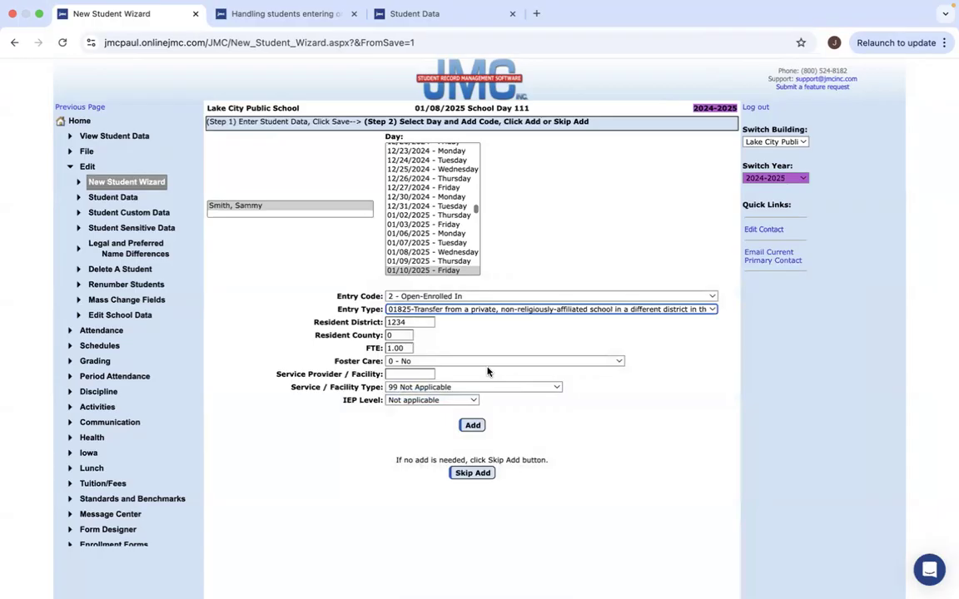
{"action": "left_click", "coordinate": [473, 425]}
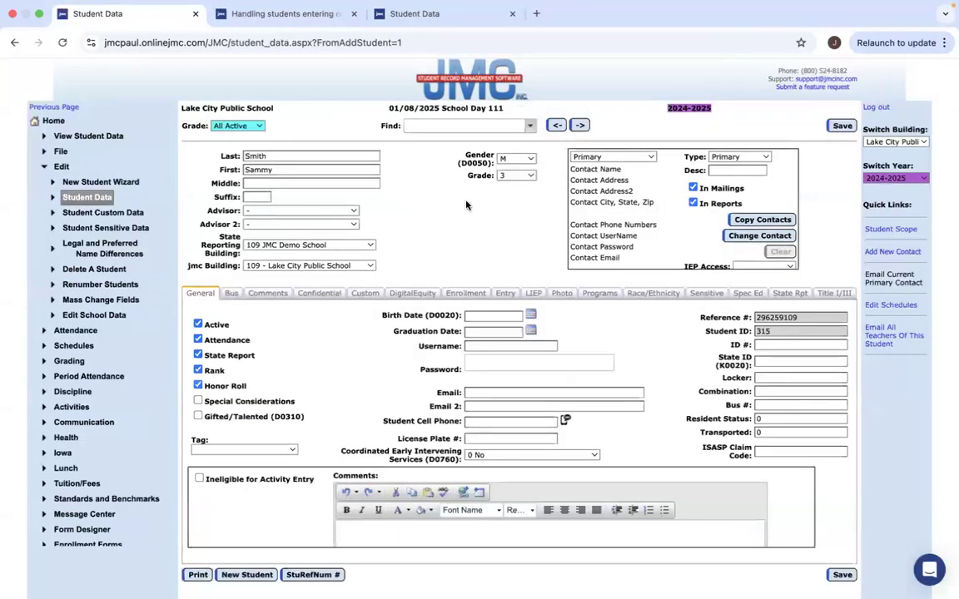
View the student's Enrollment tab record #1 and take the browser out of full screen.
{"action": "left_click", "coordinate": [466, 293]}
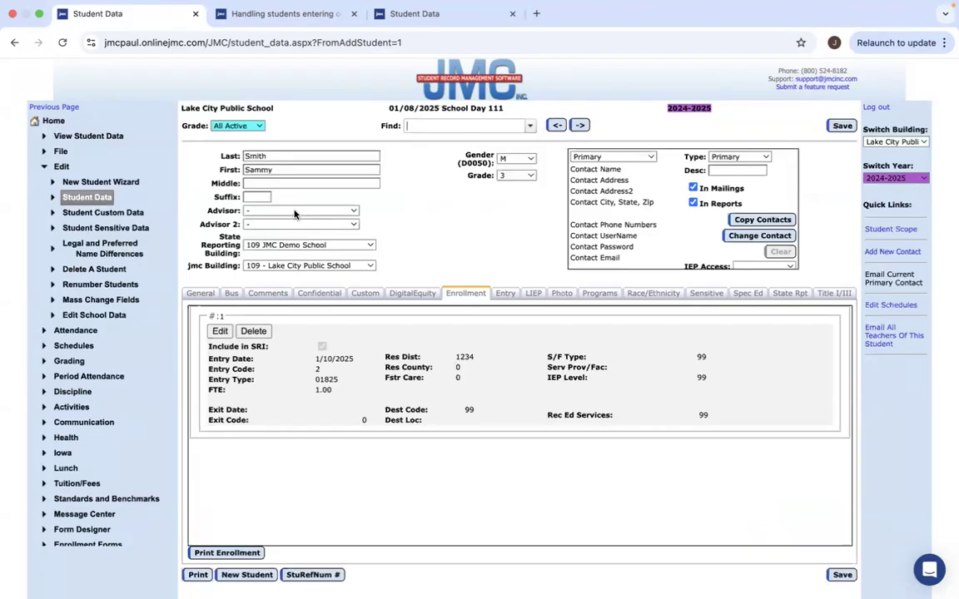
{"action": "mouse_move", "coordinate": [37, 4]}
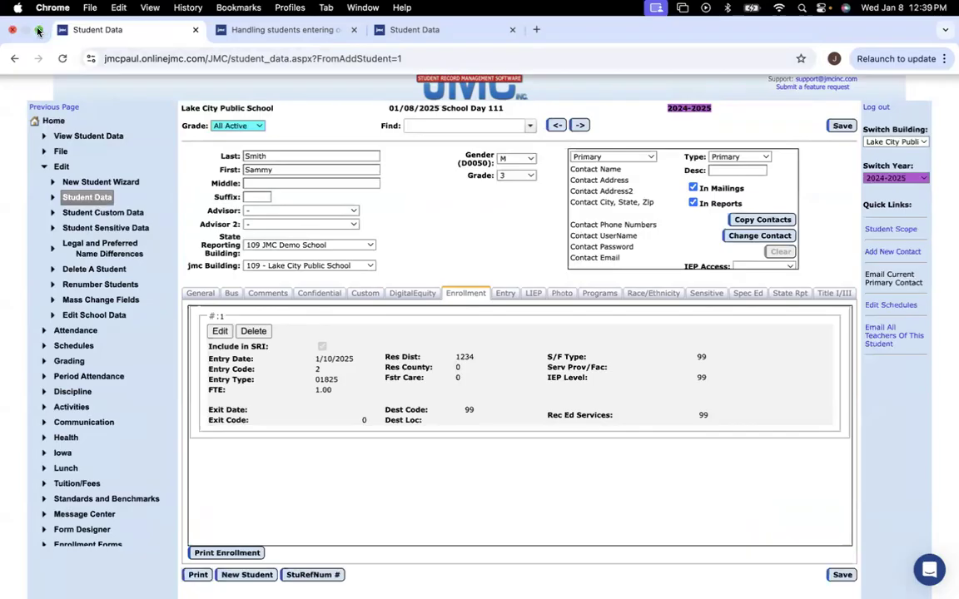
{"action": "left_click", "coordinate": [37, 31]}
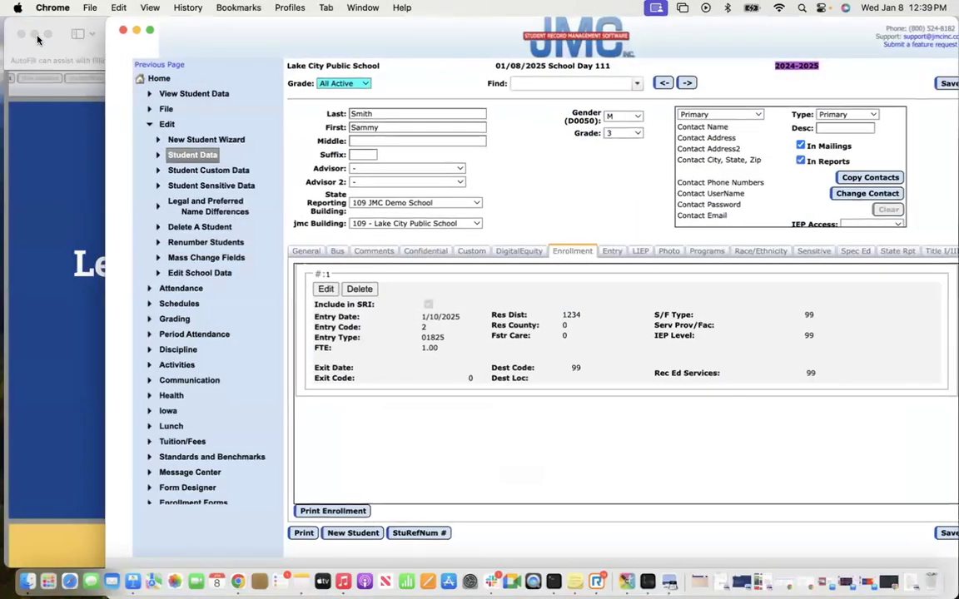
Show the Preview slide deck full screen and advance to the 'Re-enrolling Students with the New Student Wizard' slide.
{"action": "left_click", "coordinate": [55, 25]}
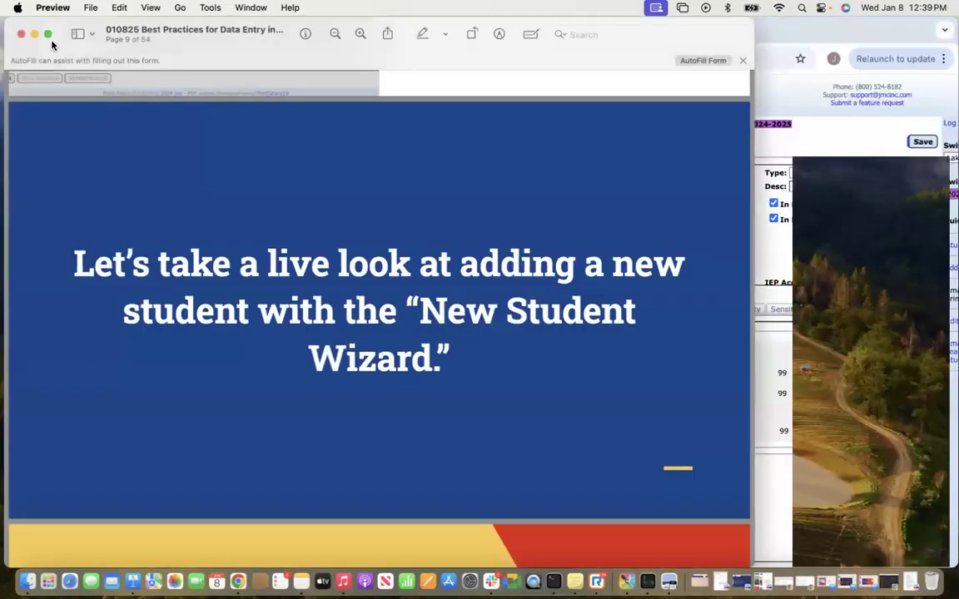
{"action": "left_click", "coordinate": [48, 35]}
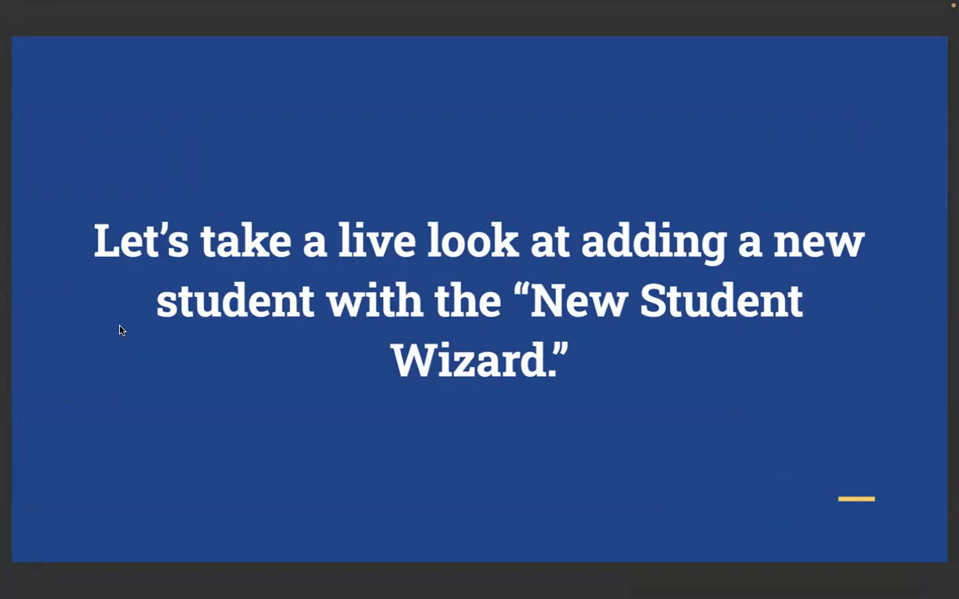
{"action": "key", "text": "Down"}
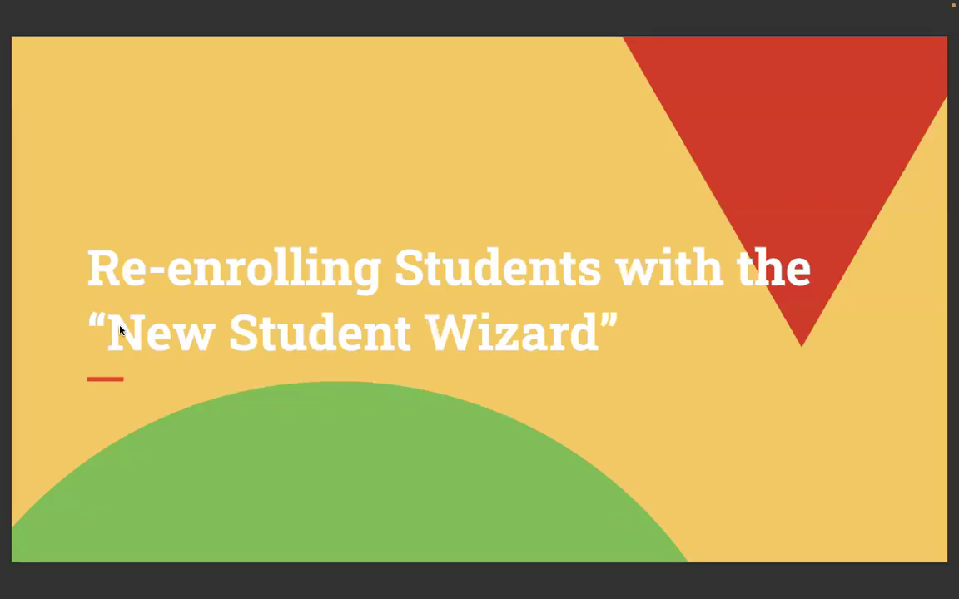
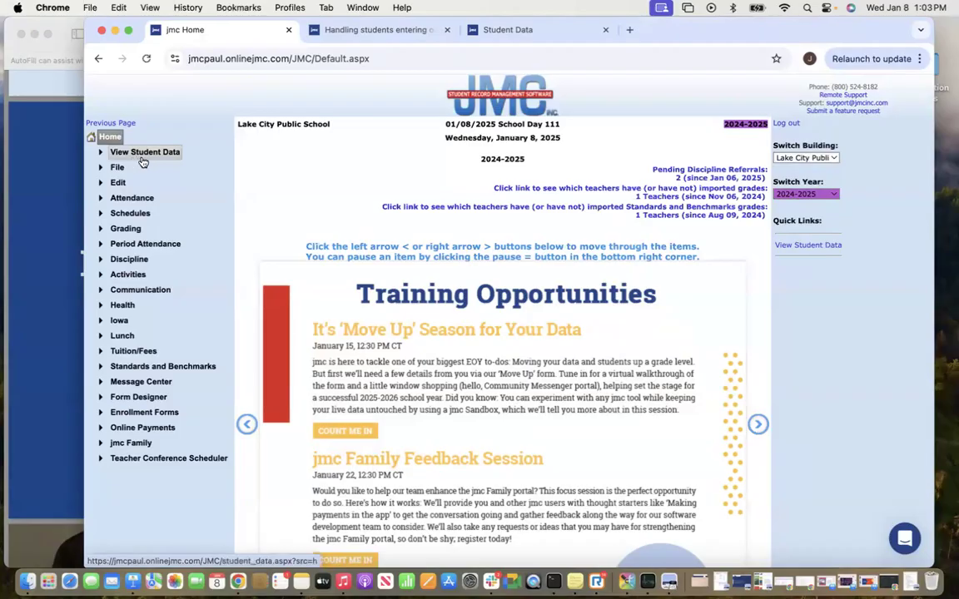
Open the student data page from the jmc Home page.
{"action": "left_click", "coordinate": [144, 152]}
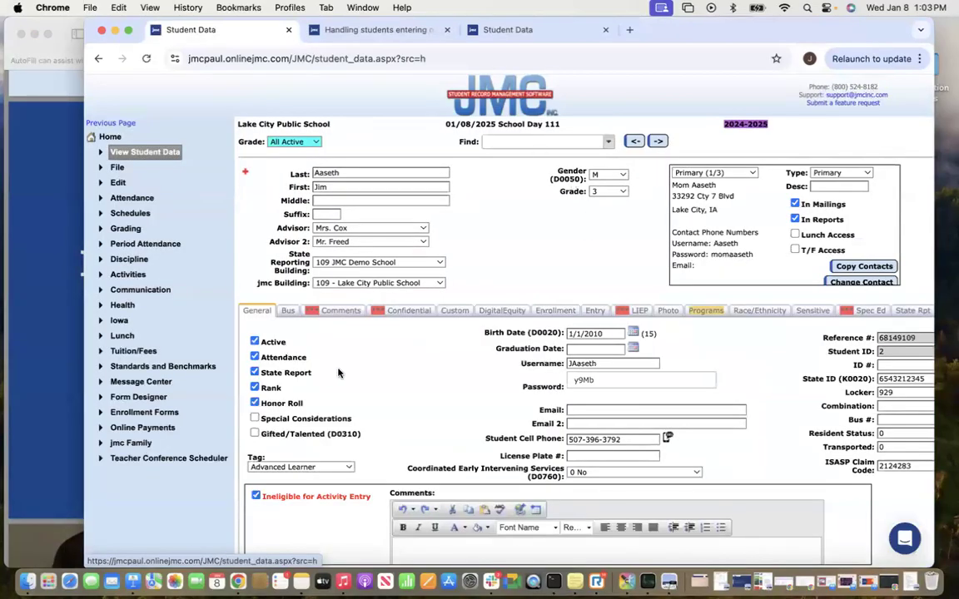
View the student's Enrollment record, reload Student Data, and show the State Rpt fields.
{"action": "left_click", "coordinate": [556, 311]}
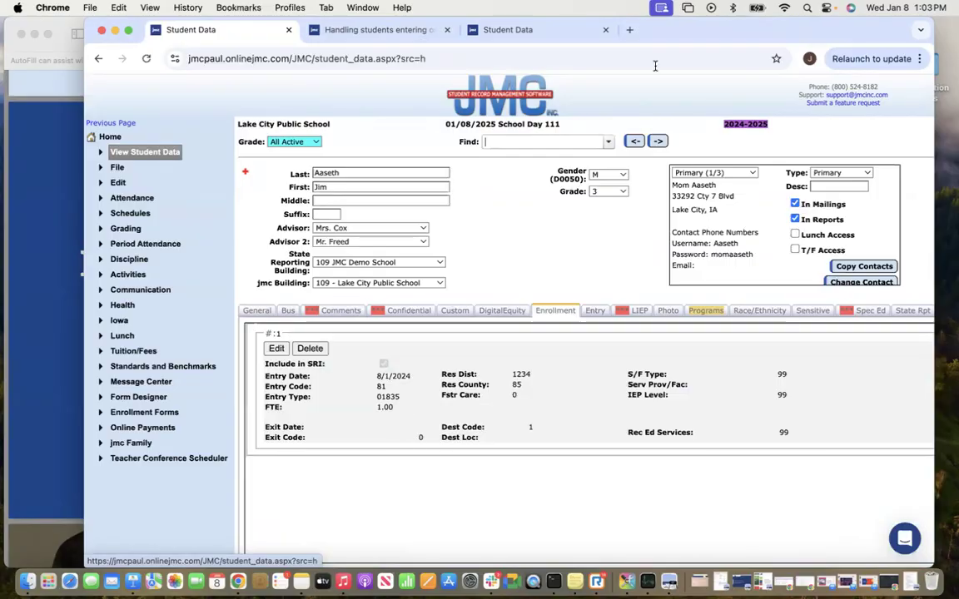
{"action": "left_click_drag", "start_coordinate": [724, 40], "coordinate": [697, 40]}
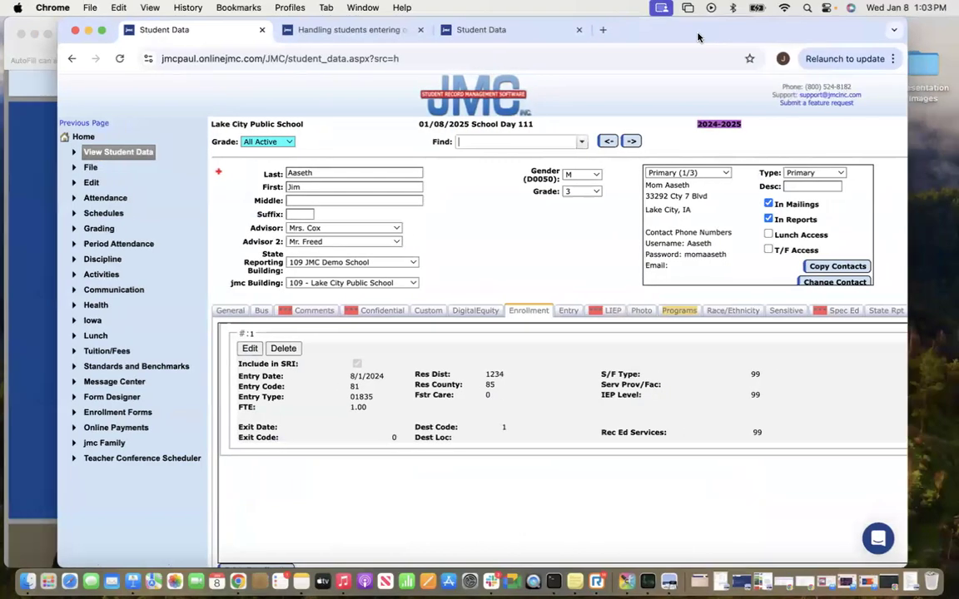
{"action": "left_click", "coordinate": [125, 154]}
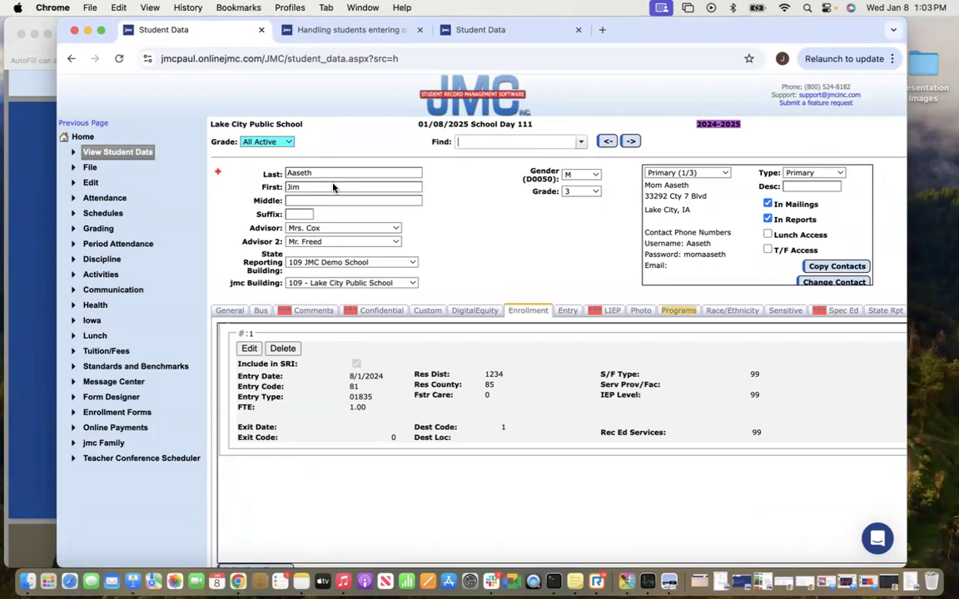
{"action": "left_click", "coordinate": [885, 313]}
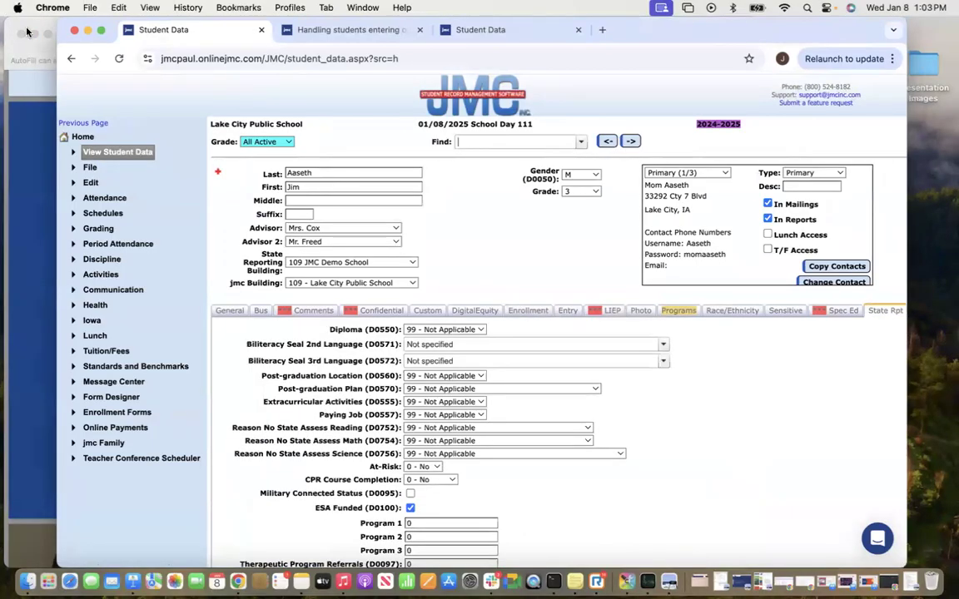
Go full screen, highlight the ESA Funded (D0100) setting, then return to the Enrollment tab.
{"action": "left_click", "coordinate": [101, 31]}
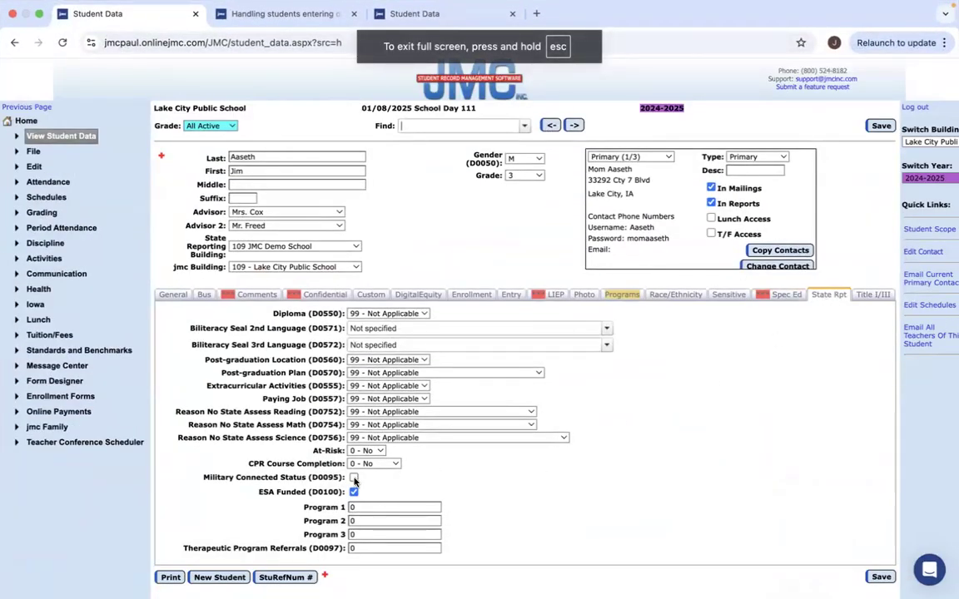
{"action": "left_click_drag", "start_coordinate": [280, 492], "coordinate": [295, 496]}
{"action": "left_click", "coordinate": [292, 494]}
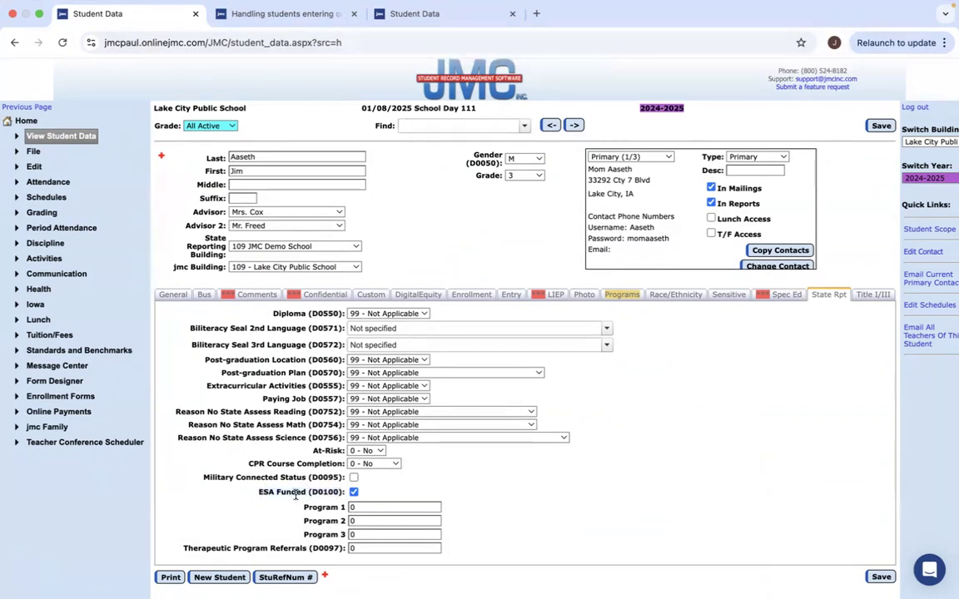
{"action": "left_click_drag", "start_coordinate": [258, 494], "coordinate": [354, 495]}
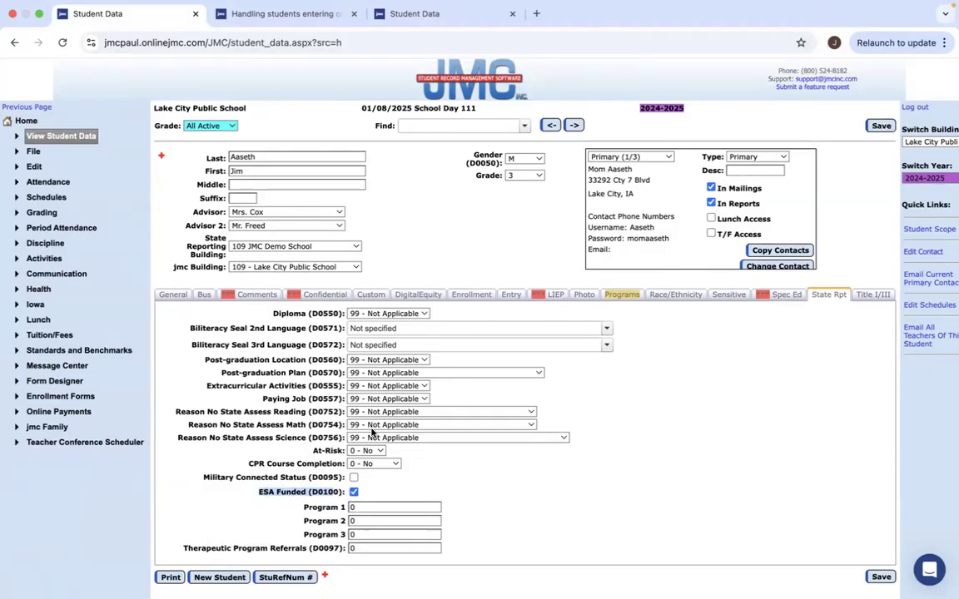
{"action": "left_click", "coordinate": [469, 298]}
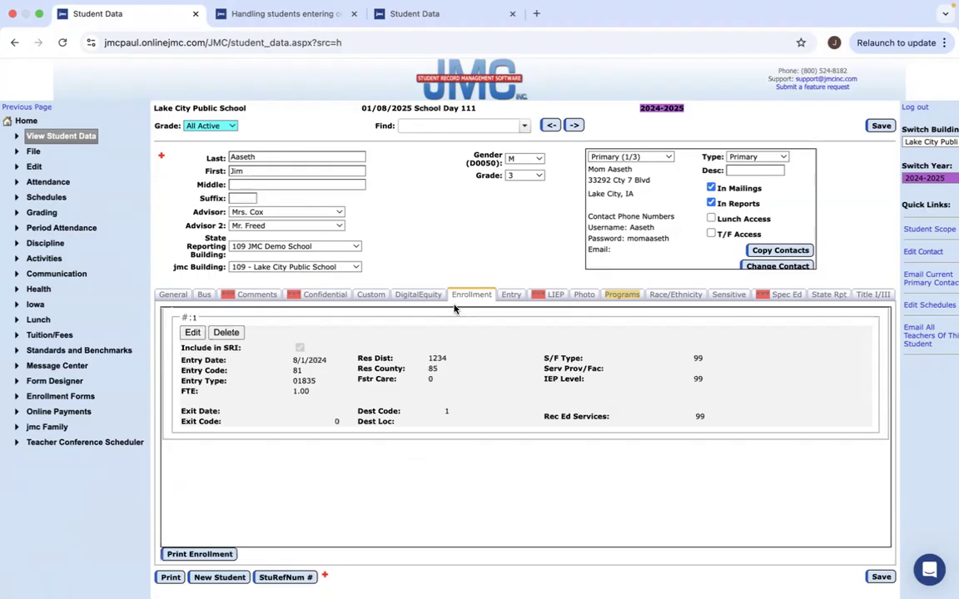
Highlight the Entry Date, Entry Code, Res County and Res Dist fields.
{"action": "triple_click", "coordinate": [181, 360]}
{"action": "triple_click", "coordinate": [184, 369]}
{"action": "triple_click", "coordinate": [360, 369]}
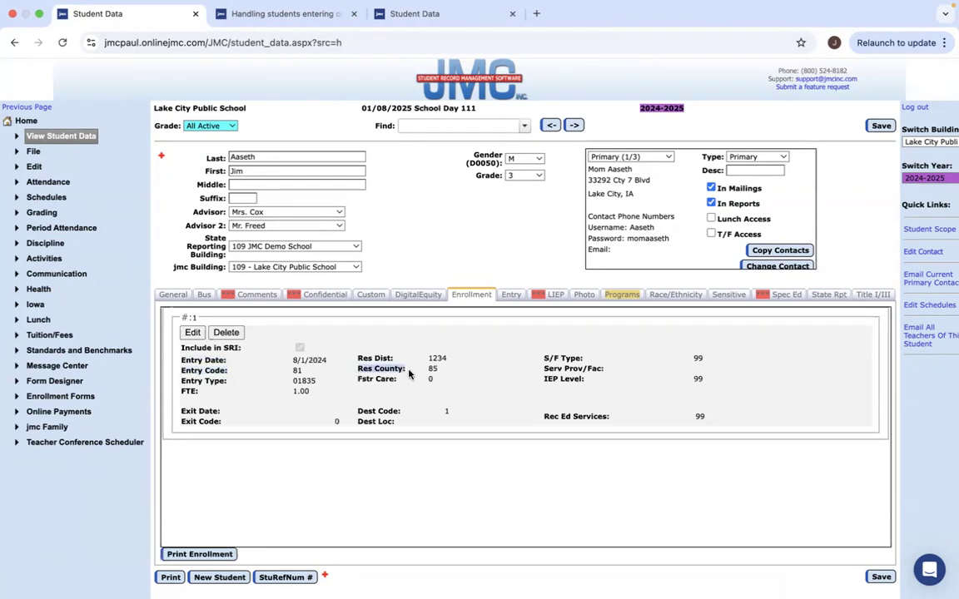
{"action": "triple_click", "coordinate": [359, 359]}
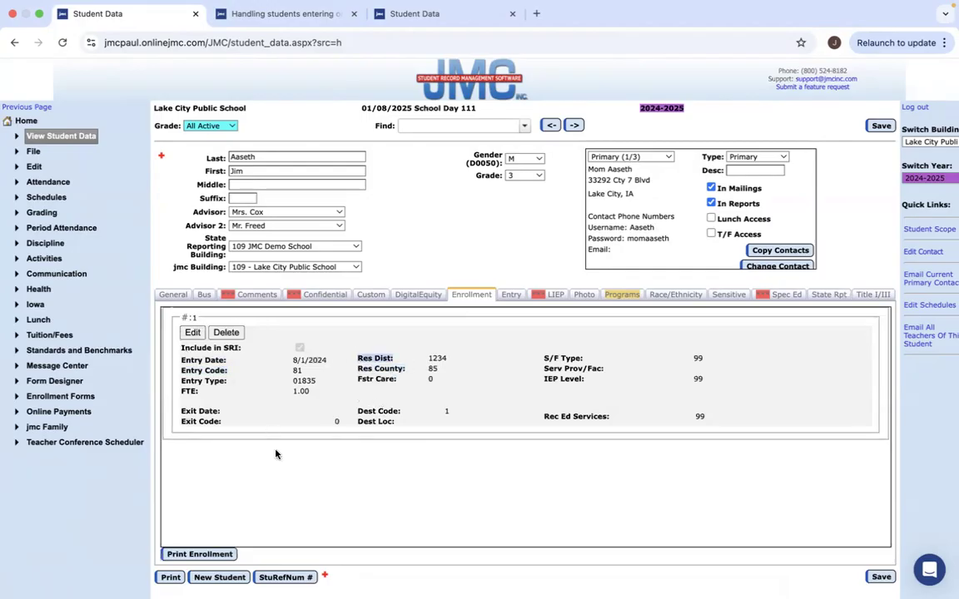
Expand and collapse Attendance, then expand the Iowa navigation section.
{"action": "left_click", "coordinate": [52, 183]}
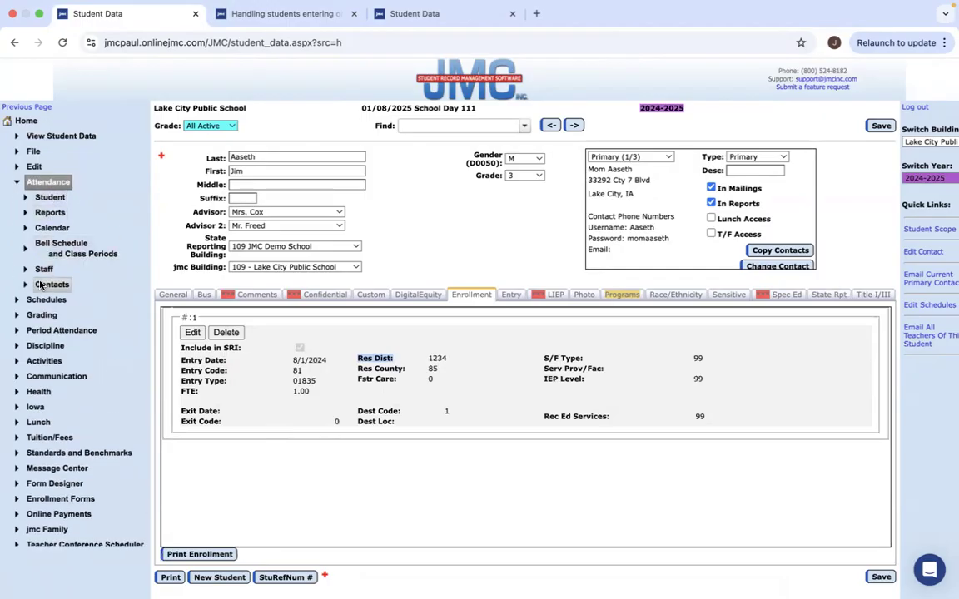
{"action": "left_click", "coordinate": [44, 185]}
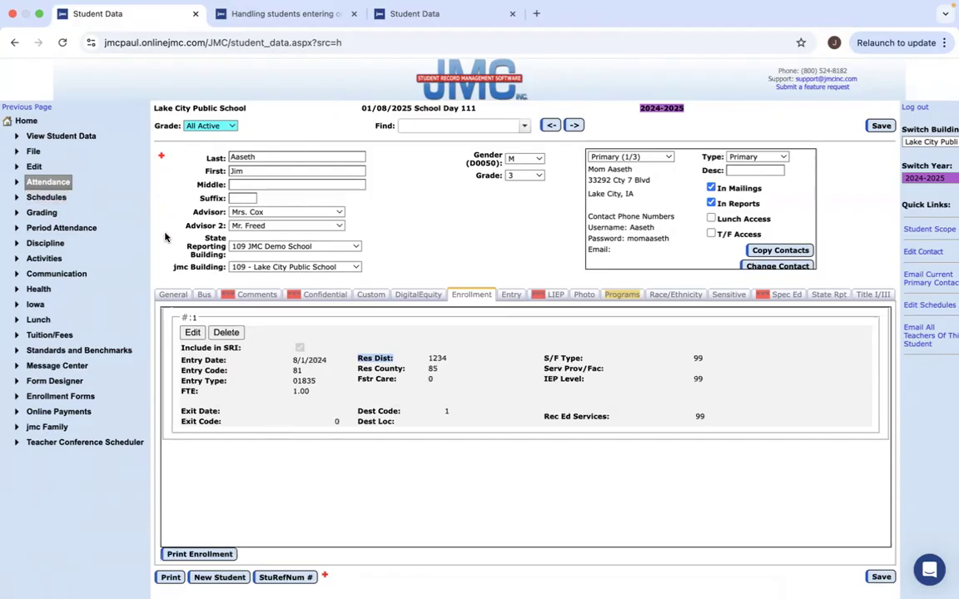
{"action": "left_click", "coordinate": [36, 305]}
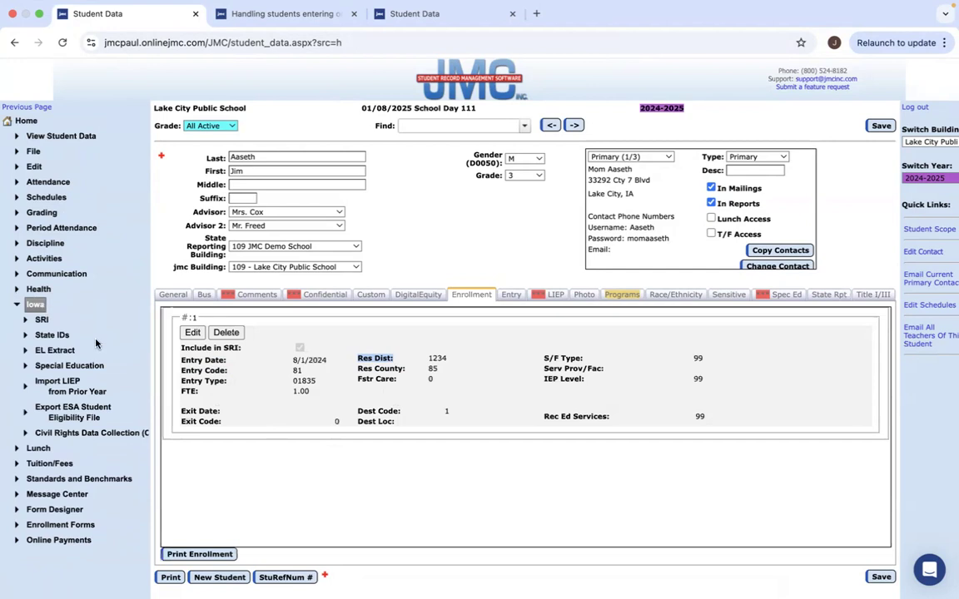
On Export ESA Student Eligibility File, set Capture Date to 1/2/2025 and run Check Errors.
{"action": "left_click", "coordinate": [72, 412]}
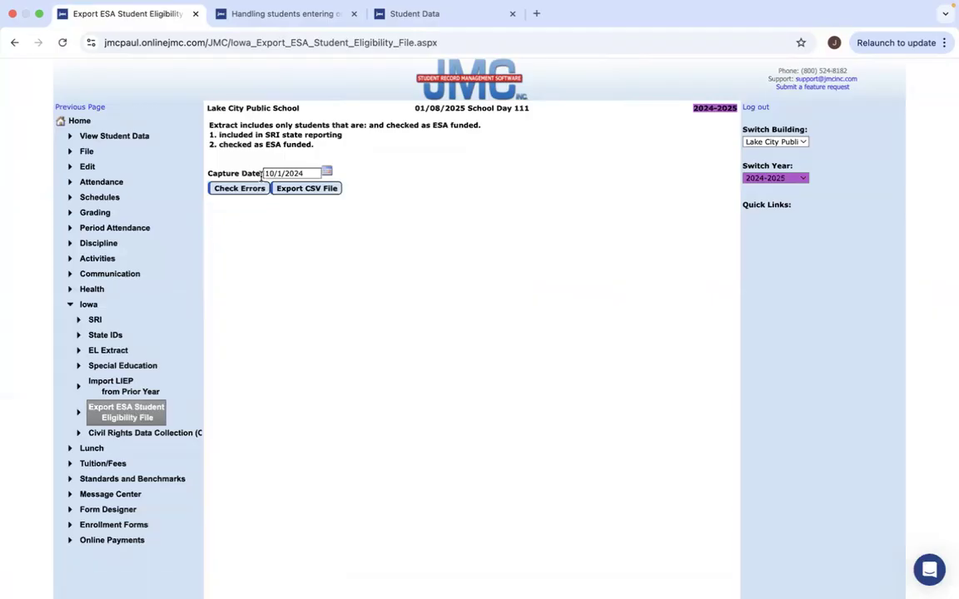
{"action": "left_click_drag", "start_coordinate": [262, 173], "coordinate": [210, 171]}
{"action": "left_click", "coordinate": [212, 172]}
{"action": "left_click", "coordinate": [251, 188]}
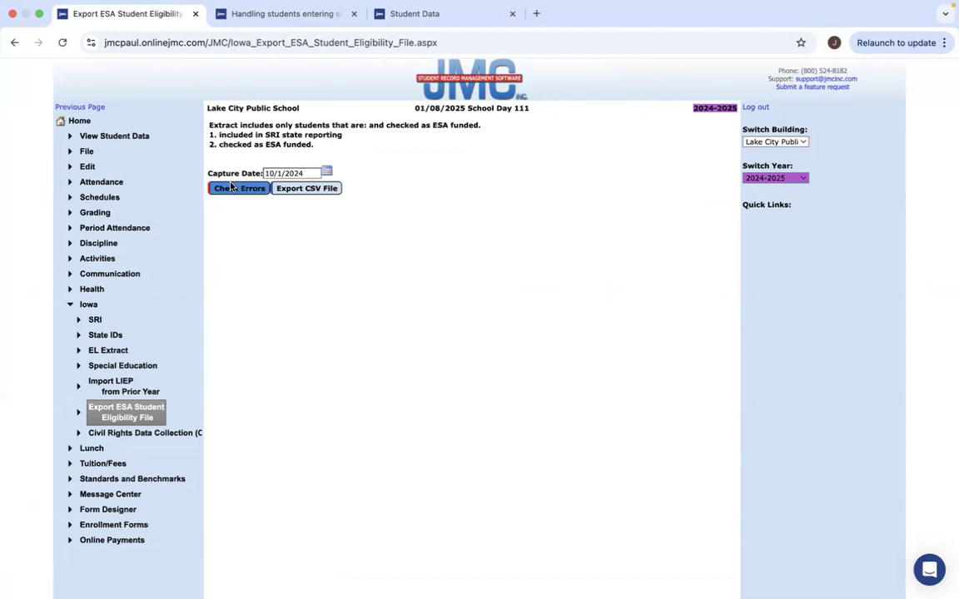
{"action": "left_click", "coordinate": [326, 171]}
{"action": "left_click", "coordinate": [380, 189]}
{"action": "left_click", "coordinate": [380, 189]}
{"action": "left_click", "coordinate": [381, 190]}
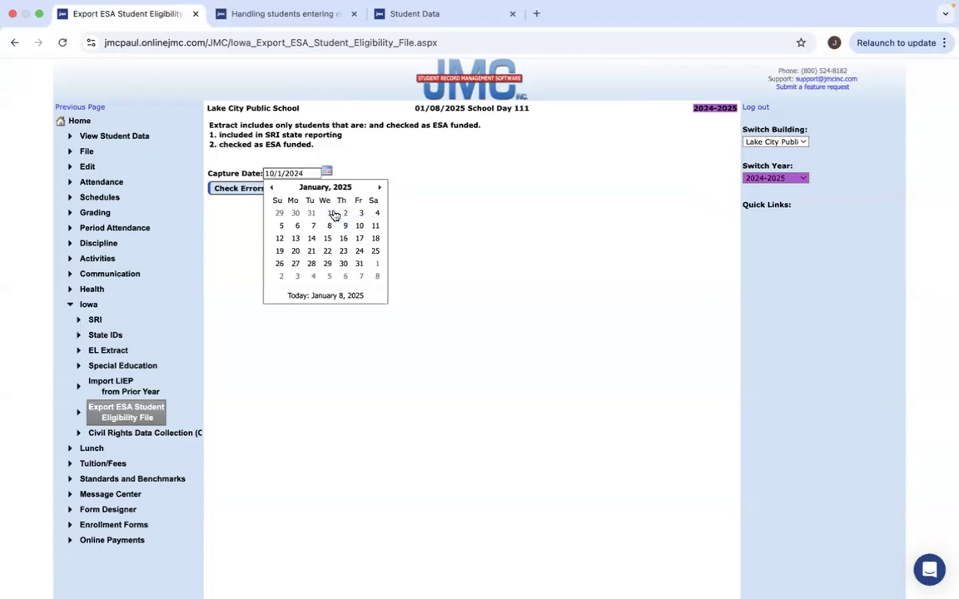
{"action": "left_click", "coordinate": [344, 214]}
{"action": "left_click", "coordinate": [333, 192]}
{"action": "left_click", "coordinate": [249, 190]}
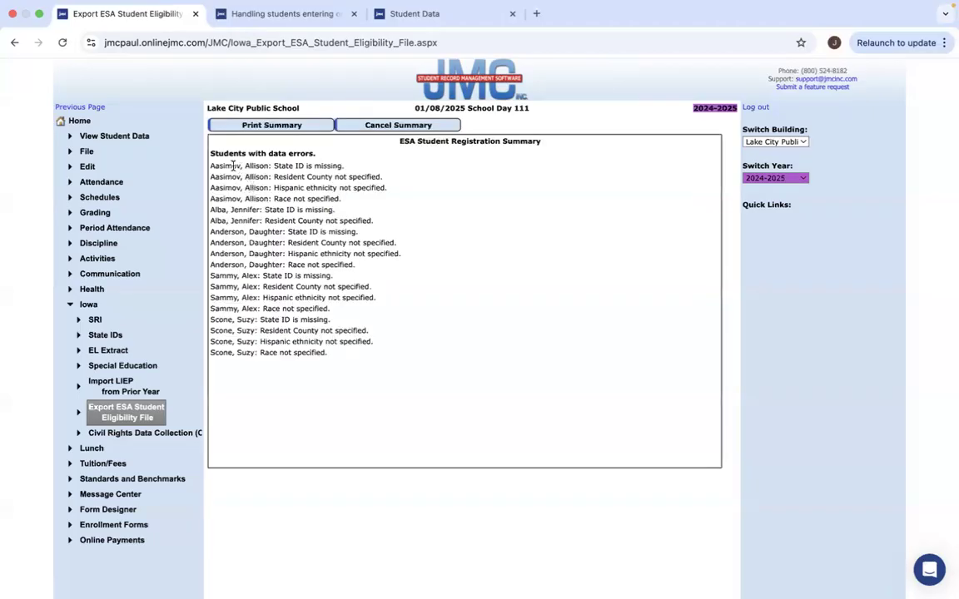
Highlight the first student's four listed errors, then open View Student Data in a new tab.
{"action": "left_click_drag", "start_coordinate": [211, 163], "coordinate": [316, 185]}
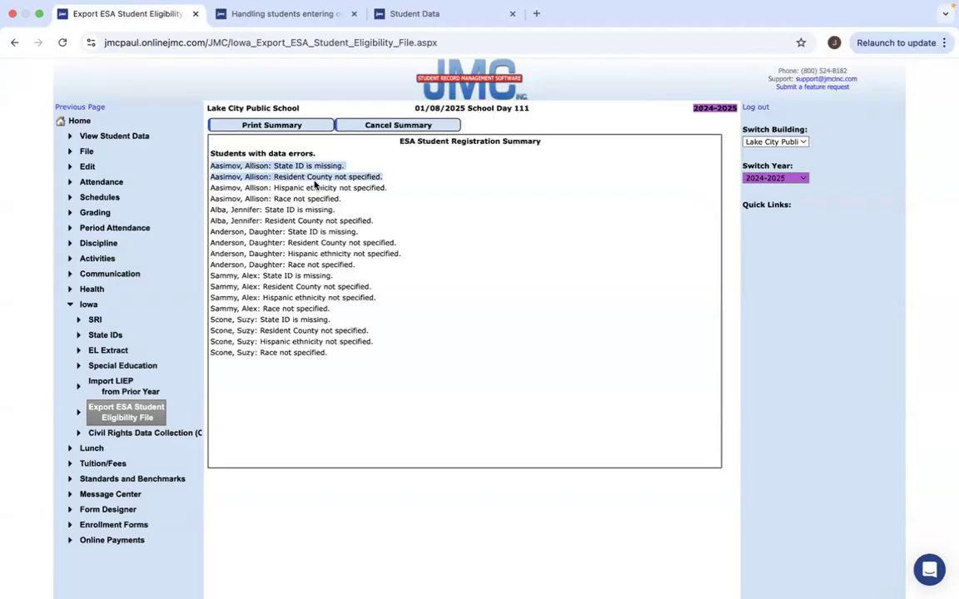
{"action": "left_click", "coordinate": [279, 166]}
{"action": "left_click_drag", "start_coordinate": [211, 165], "coordinate": [341, 201]}
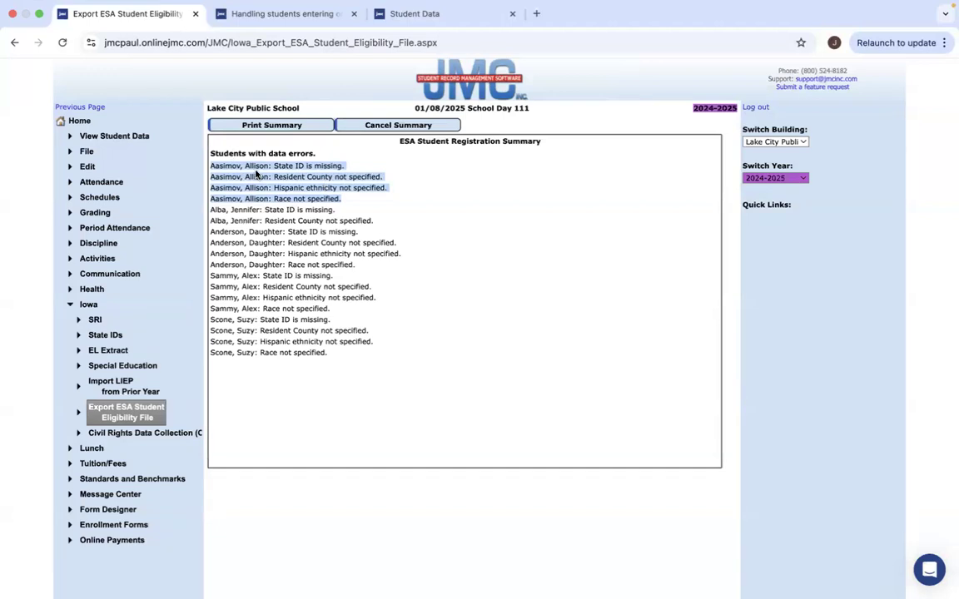
{"action": "left_click", "coordinate": [102, 138], "text": "super"}
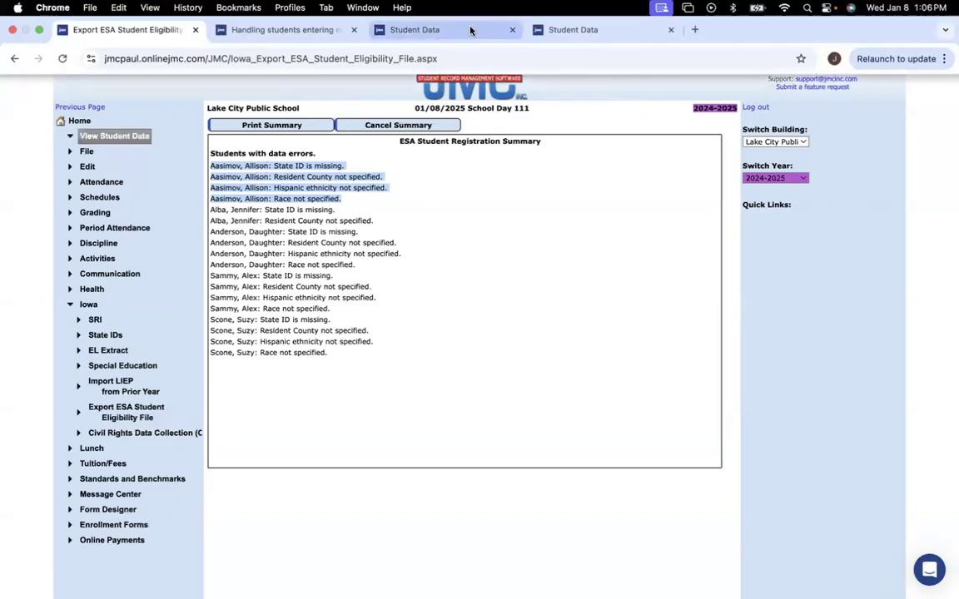
Search for the student with errors by name and open her record.
{"action": "left_click", "coordinate": [468, 35]}
{"action": "type", "text": "A"}
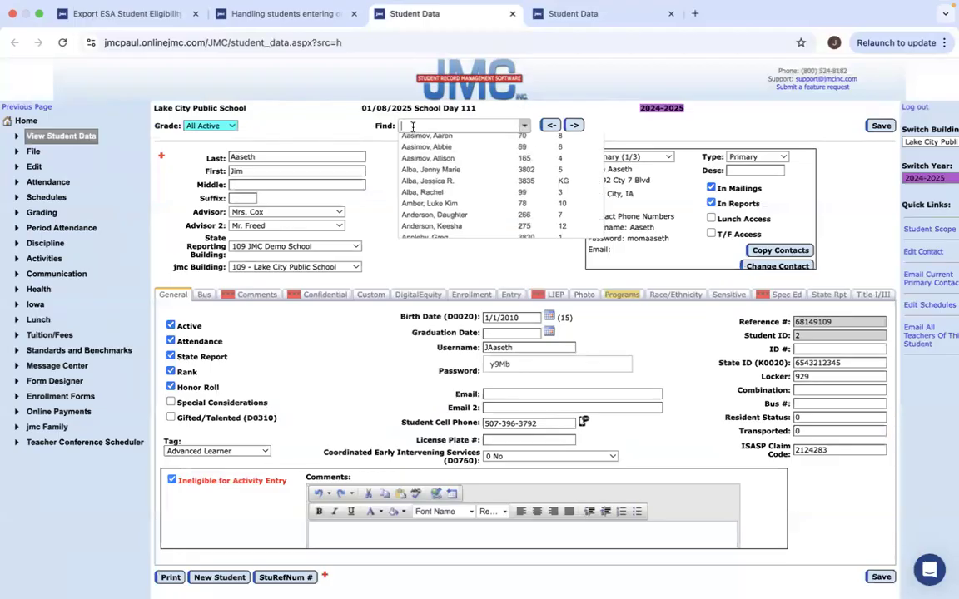
{"action": "type", "text": "asi"}
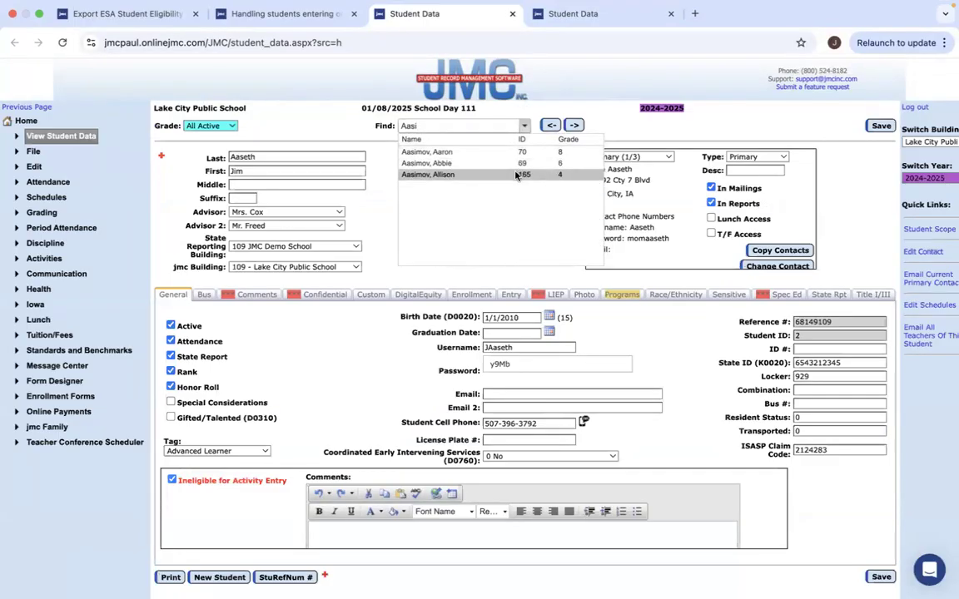
{"action": "left_click", "coordinate": [523, 176]}
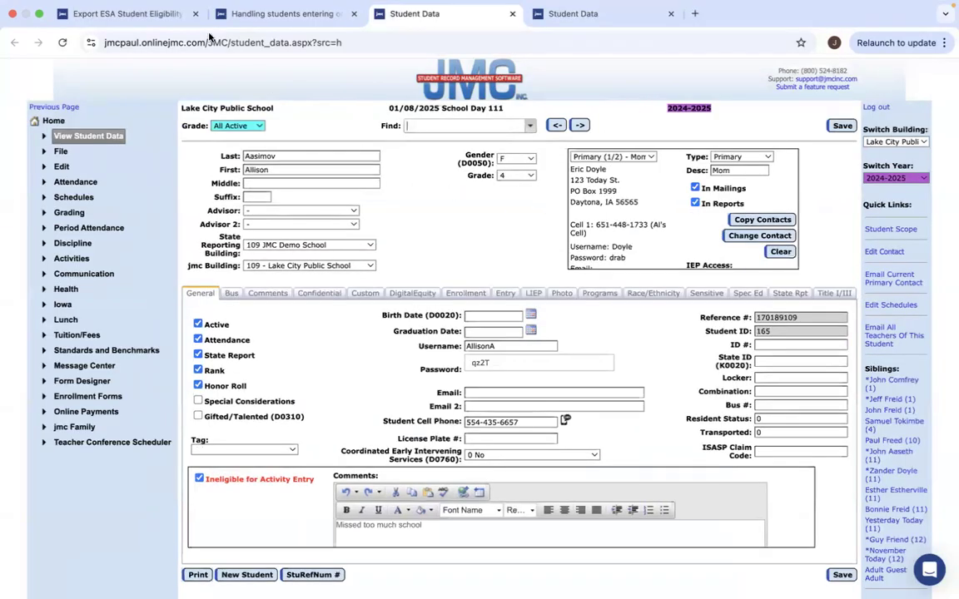
{"action": "left_click", "coordinate": [283, 15]}
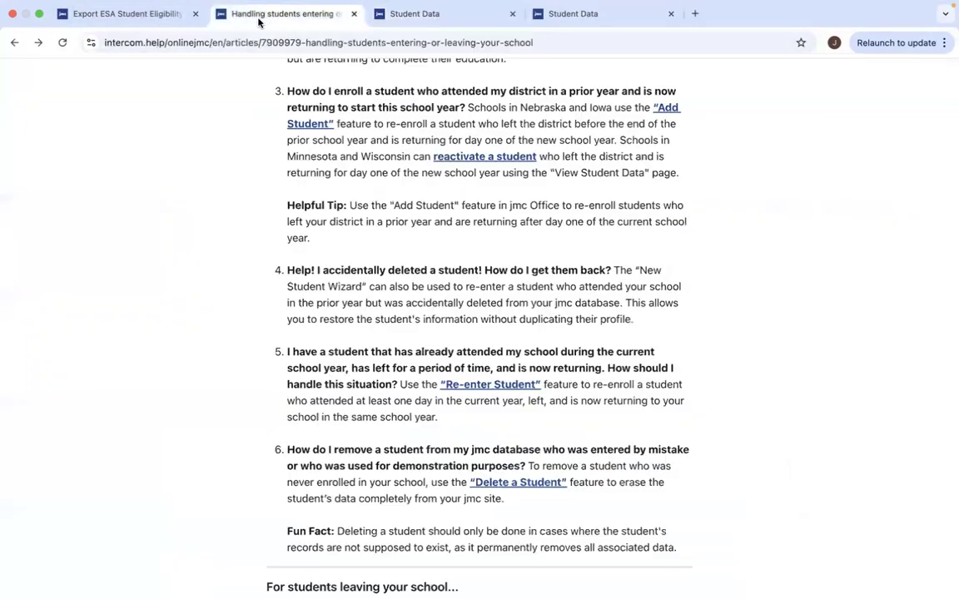
{"action": "left_click", "coordinate": [147, 15]}
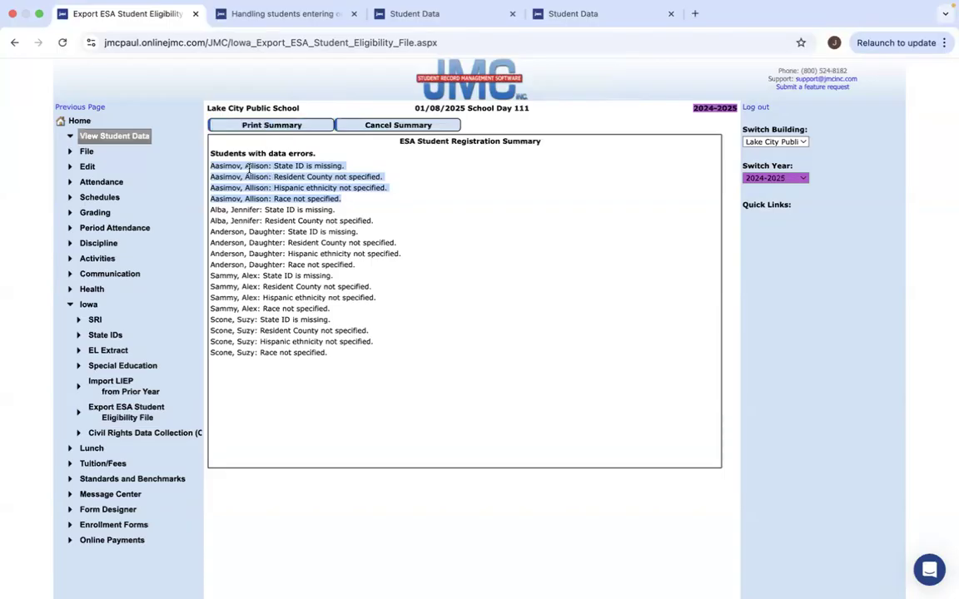
{"action": "left_click", "coordinate": [415, 22]}
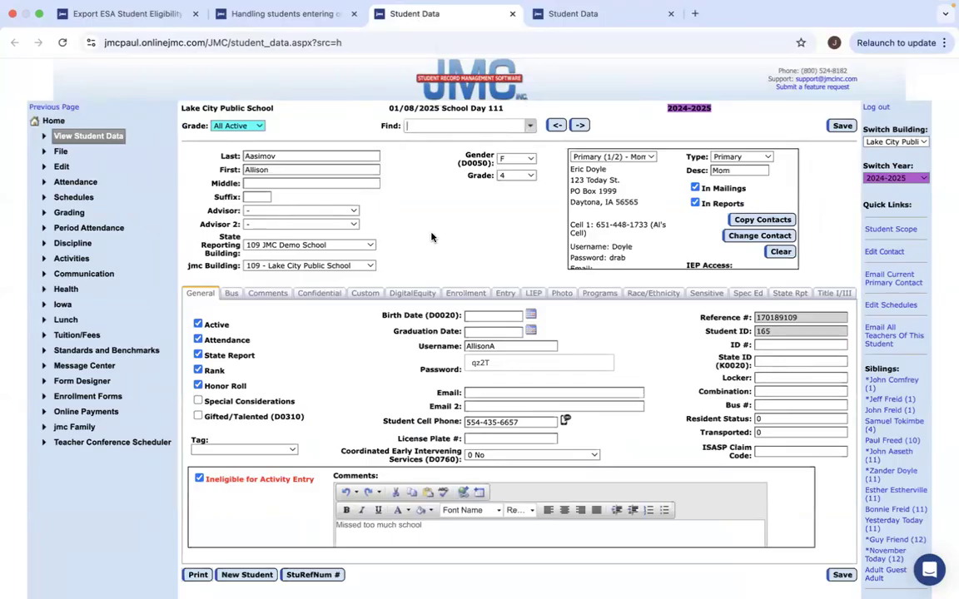
Enter the student's missing State ID on the General tab.
{"action": "left_click", "coordinate": [773, 360]}
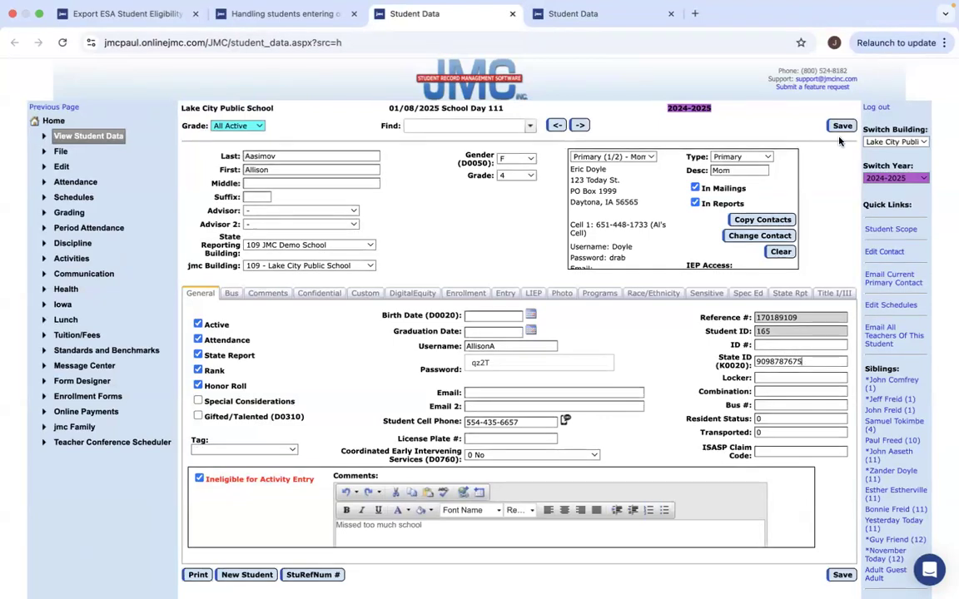
{"action": "left_click", "coordinate": [283, 14]}
{"action": "left_click", "coordinate": [129, 17]}
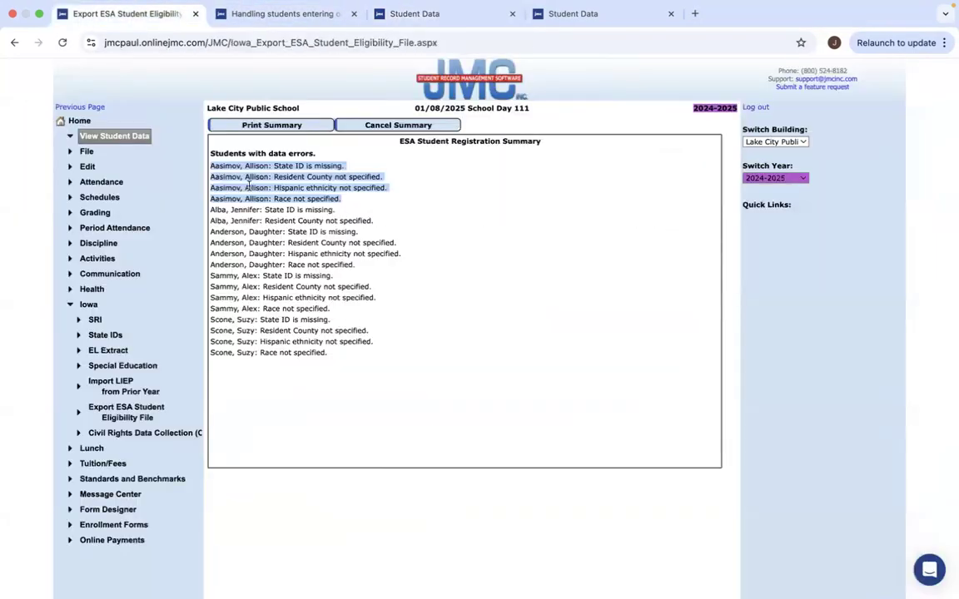
{"action": "left_click", "coordinate": [427, 15]}
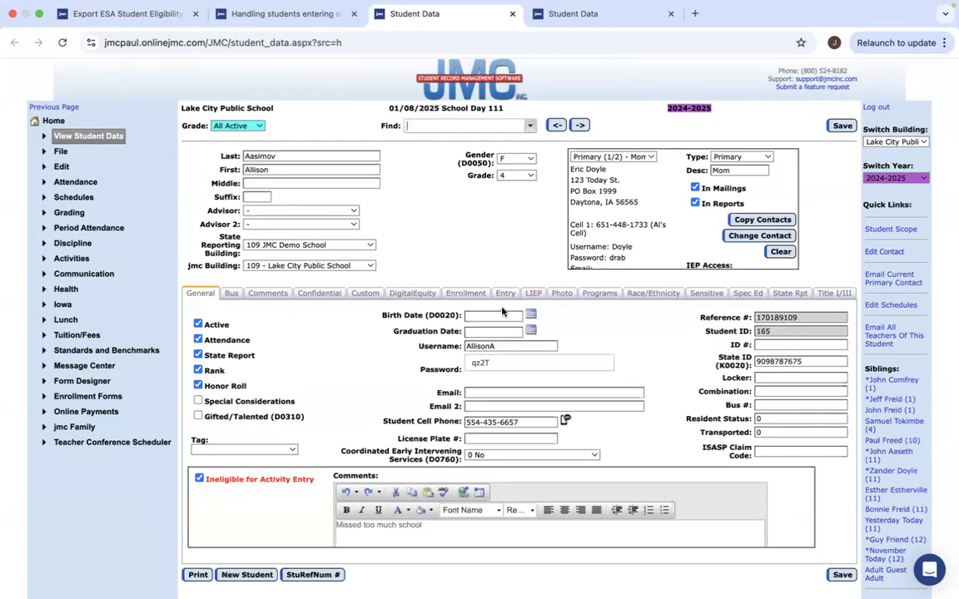
Edit the enrollment record, change Res County to 98, and update it.
{"action": "left_click", "coordinate": [466, 296]}
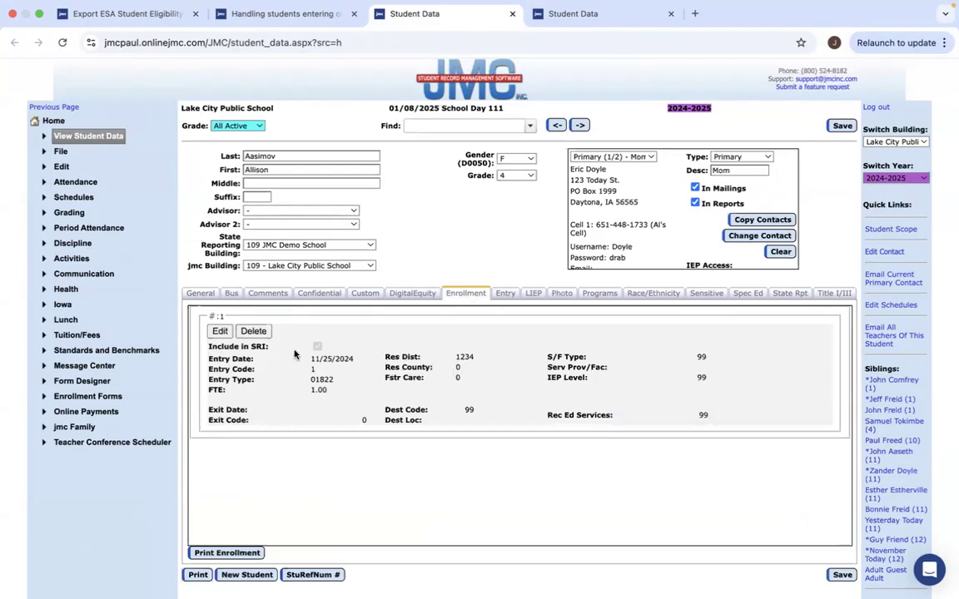
{"action": "left_click", "coordinate": [222, 333]}
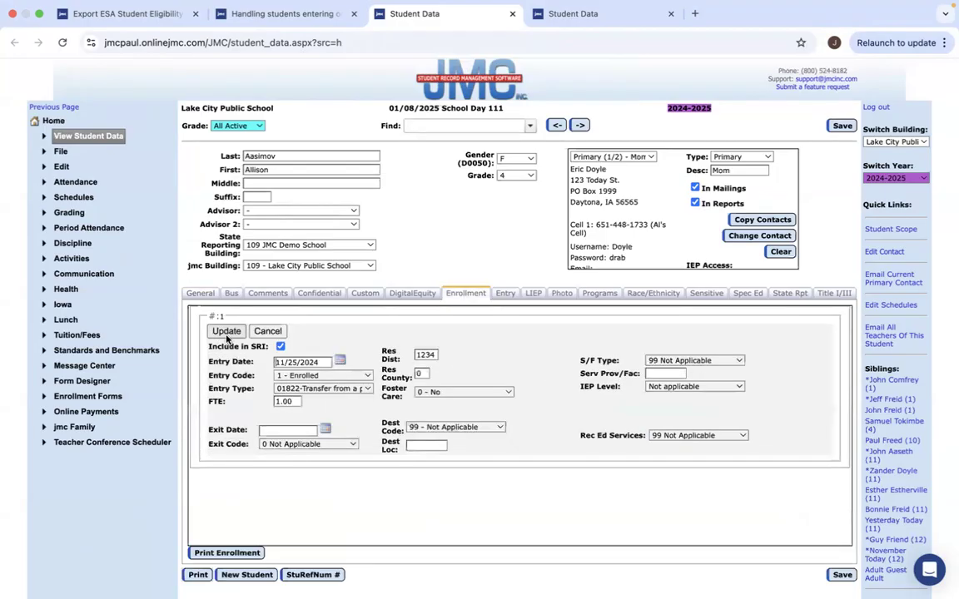
{"action": "left_click", "coordinate": [422, 374]}
{"action": "key", "text": "BackSpace"}
{"action": "type", "text": "98"}
{"action": "left_click", "coordinate": [223, 332]}
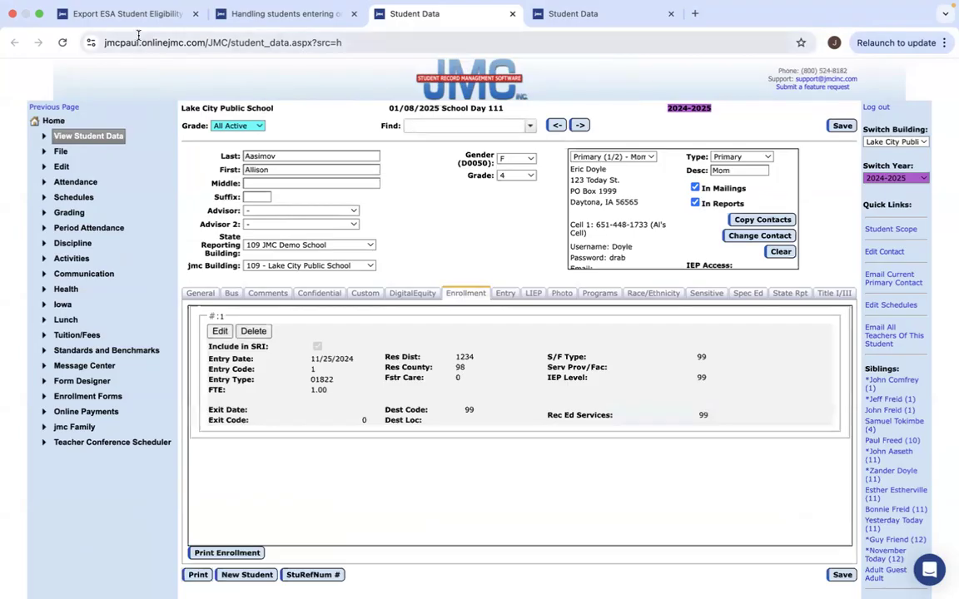
{"action": "left_click", "coordinate": [123, 16]}
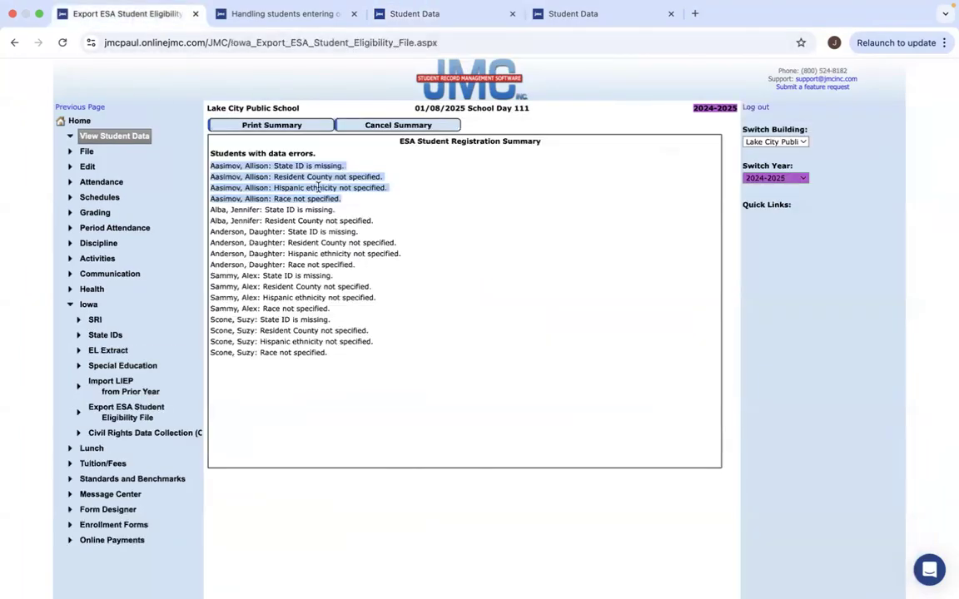
{"action": "left_click", "coordinate": [420, 18]}
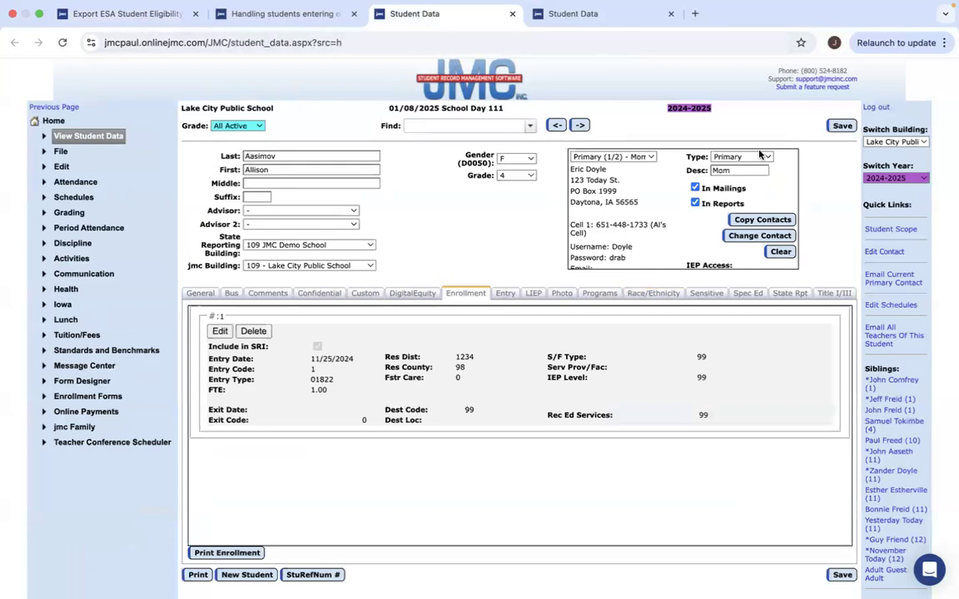
Set Hispanic-Latino to No, check White race, and save the student's record.
{"action": "left_click", "coordinate": [646, 296]}
{"action": "left_click", "coordinate": [312, 324]}
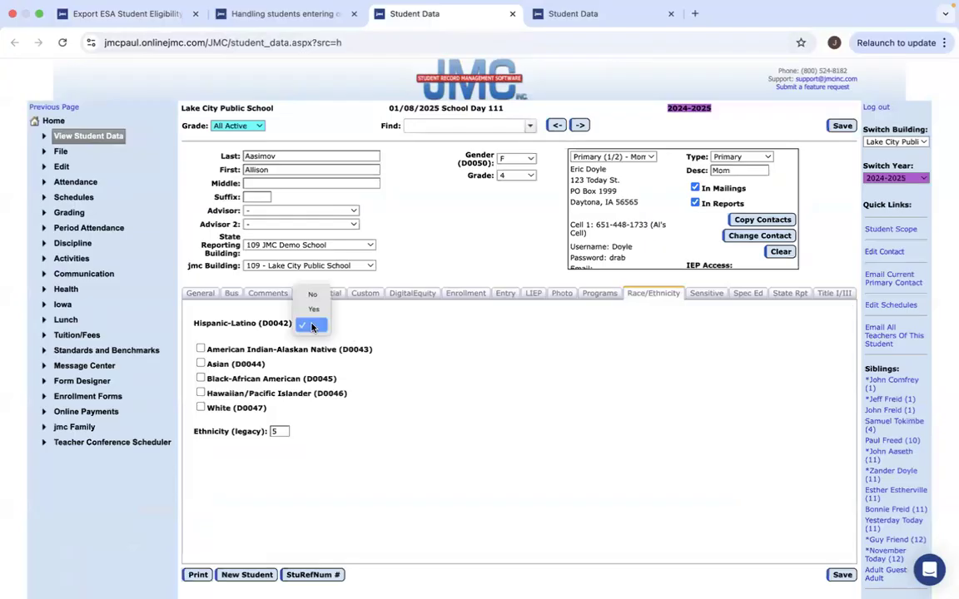
{"action": "left_click", "coordinate": [317, 295]}
{"action": "left_click", "coordinate": [201, 407]}
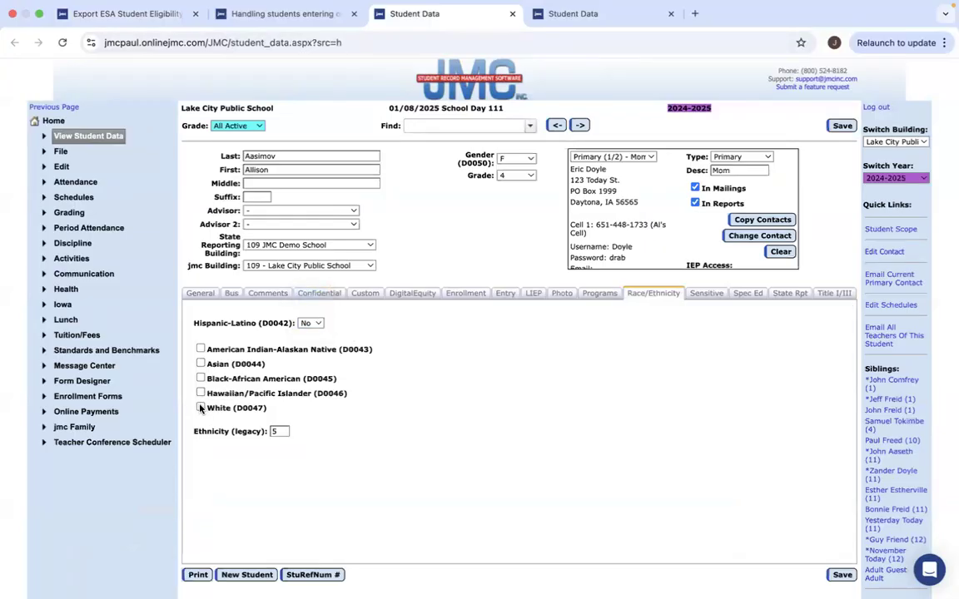
{"action": "left_click", "coordinate": [843, 127]}
{"action": "left_click", "coordinate": [258, 14]}
{"action": "left_click", "coordinate": [157, 17]}
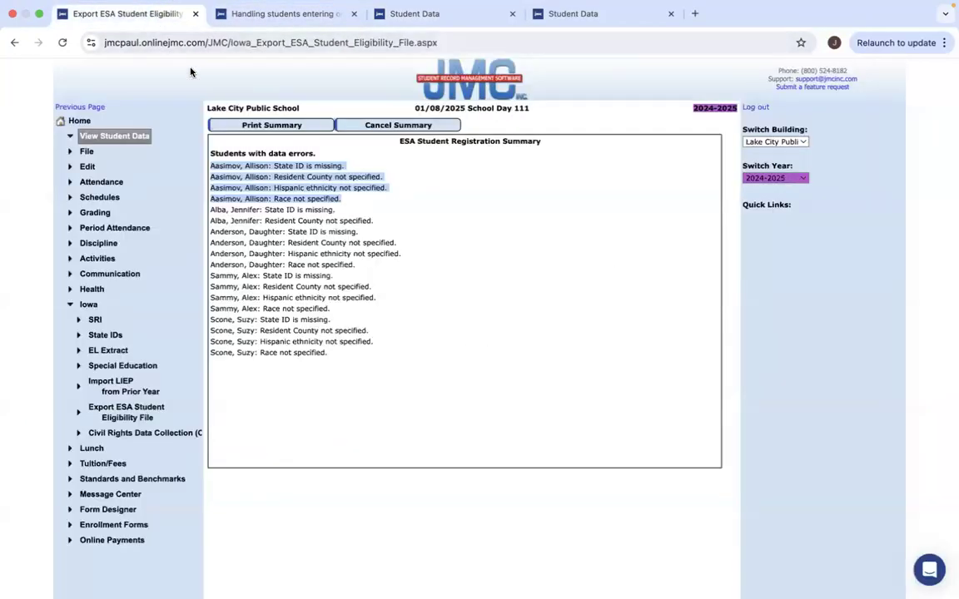
Discard the old summary, rerun Check Errors, close the new summary, and go Home.
{"action": "left_click", "coordinate": [408, 126]}
{"action": "left_click", "coordinate": [240, 188]}
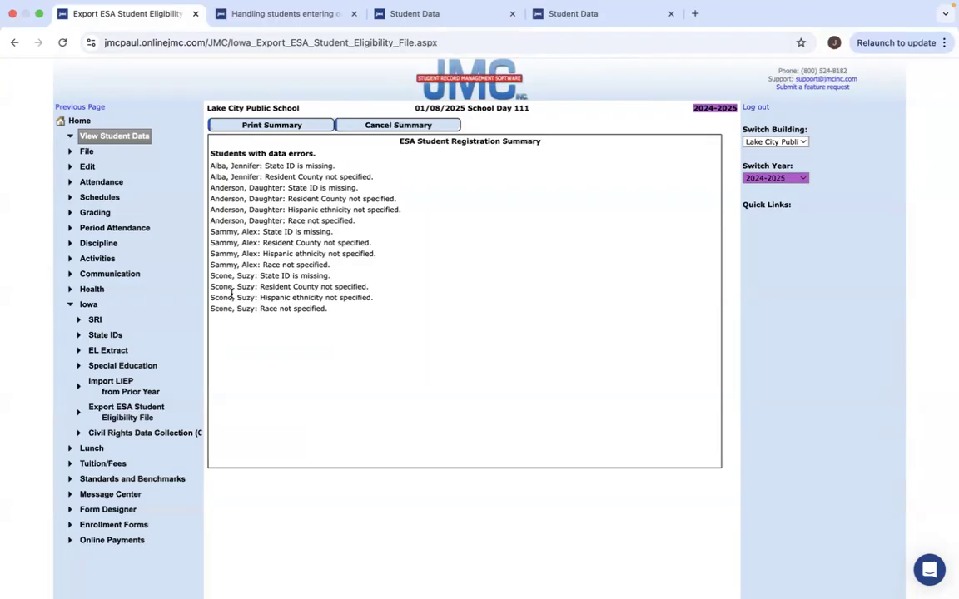
{"action": "left_click", "coordinate": [391, 124]}
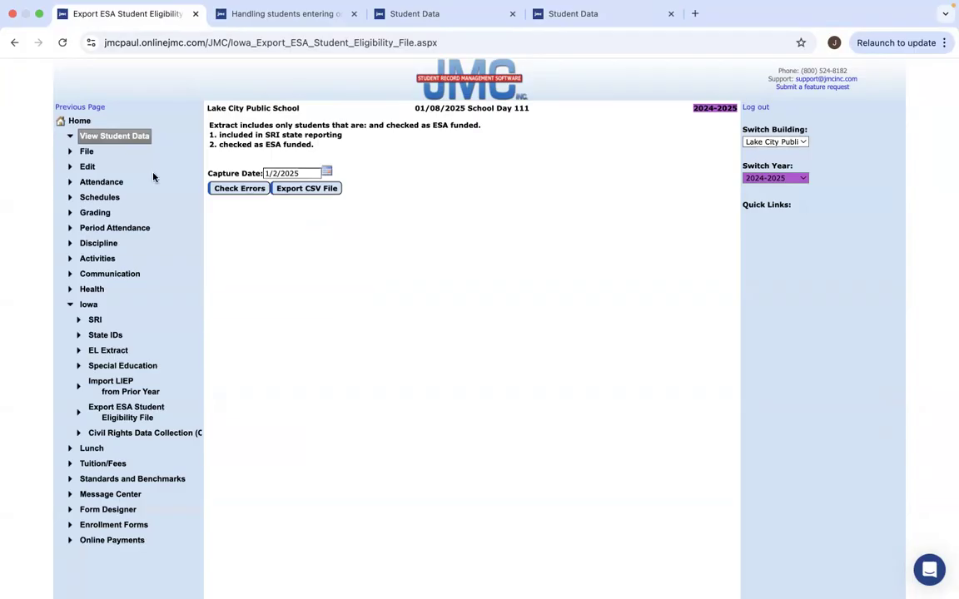
{"action": "left_click", "coordinate": [67, 122]}
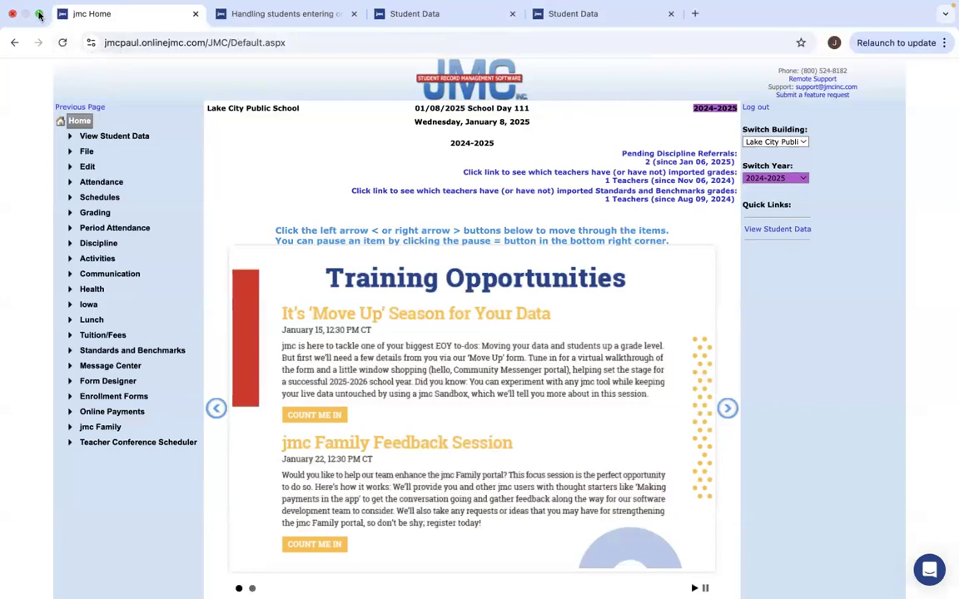
Exit browser full screen and present the deck full screen, advancing three slides to Upcoming webinars.
{"action": "left_click", "coordinate": [39, 14]}
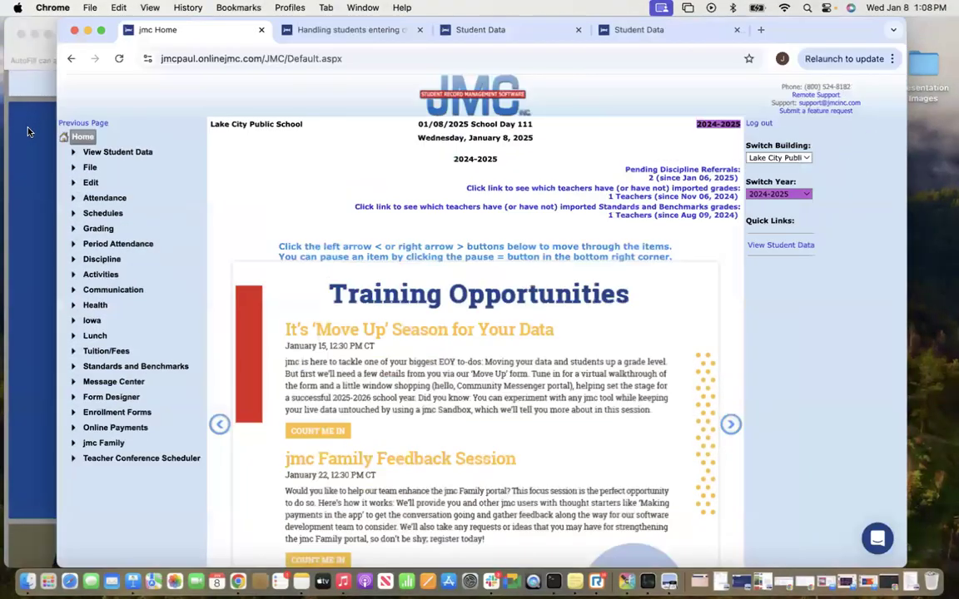
{"action": "left_click", "coordinate": [27, 132]}
{"action": "left_click", "coordinate": [47, 35]}
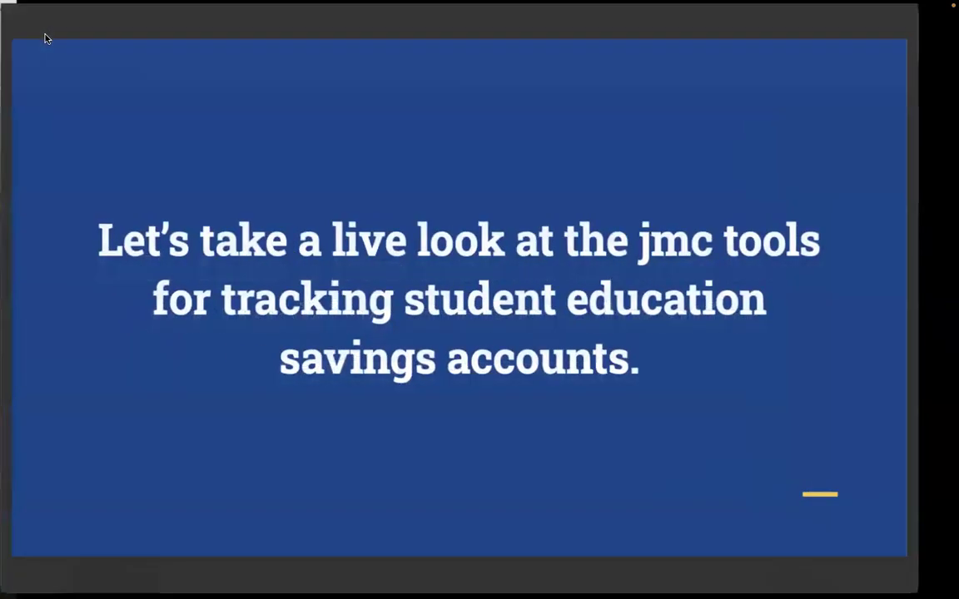
{"action": "key", "text": "Down"}
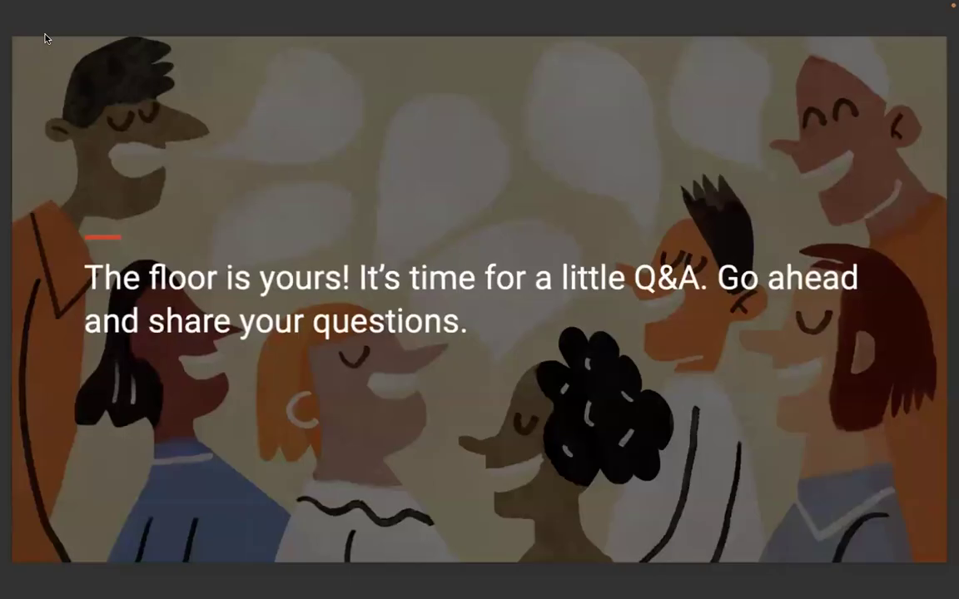
{"action": "key", "text": "Down"}
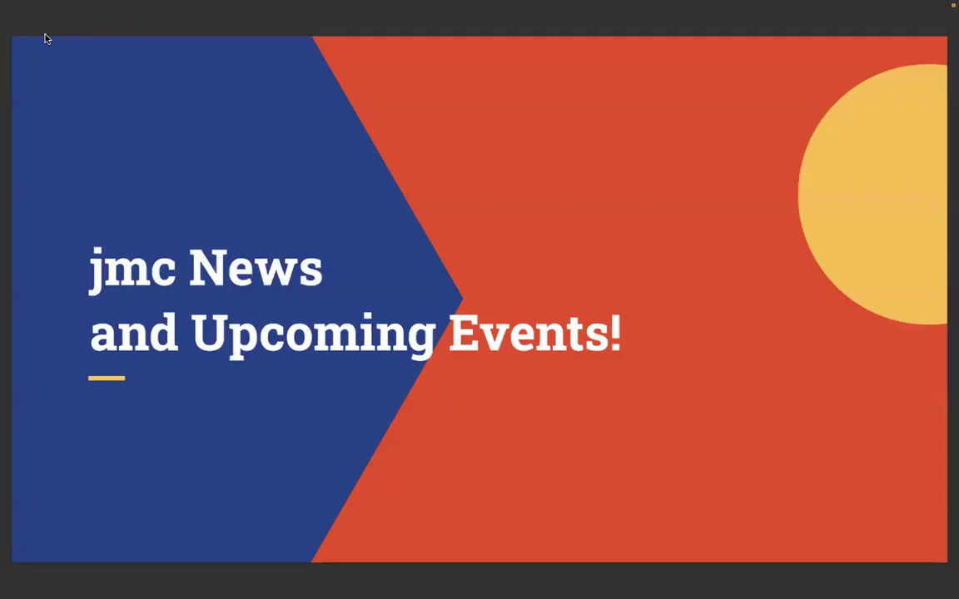
{"action": "key", "text": "Down"}
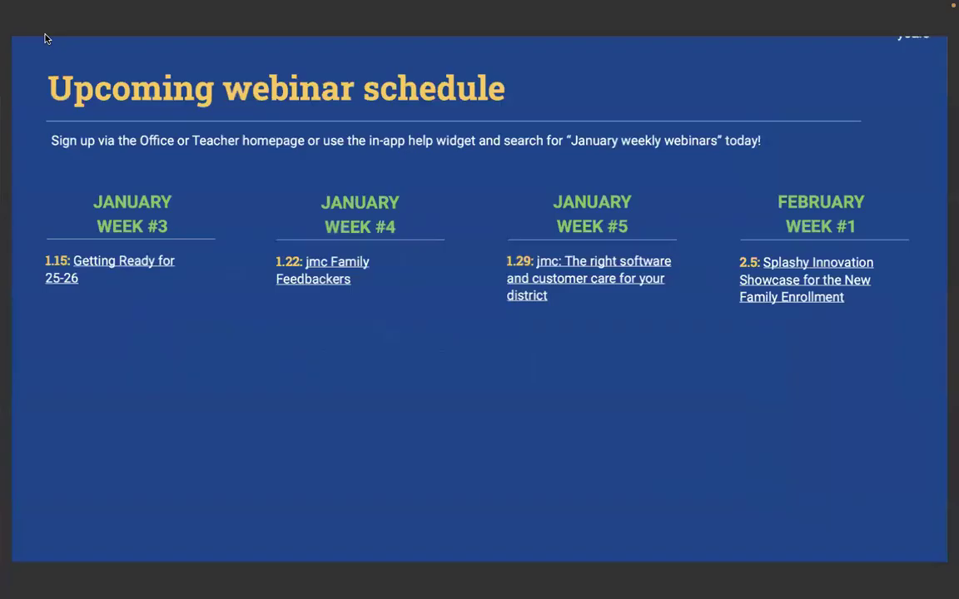